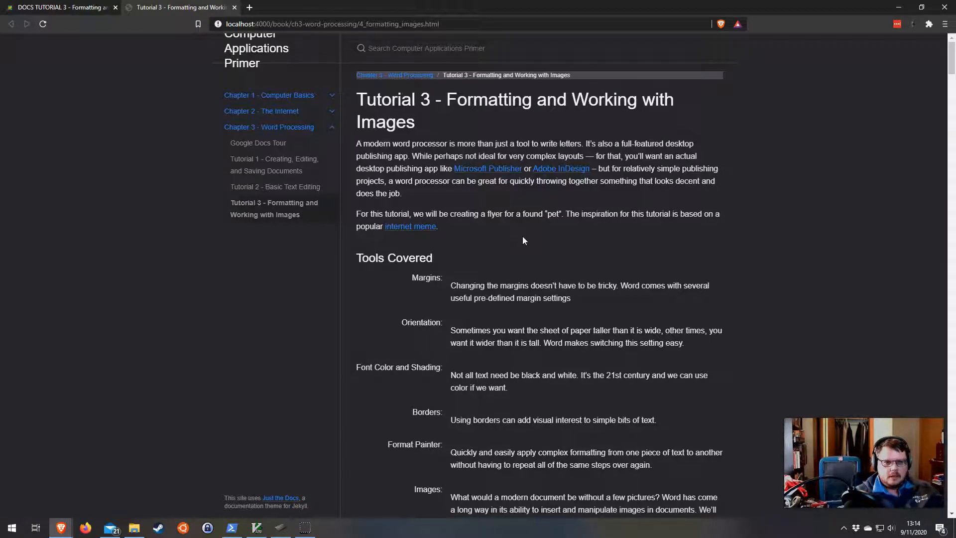
Step: Read the Tools Covered list and the first tutorial instruction on the Tutorial 3 page
{"action": "scroll", "coordinate": [511, 240], "scroll_direction": "down", "scroll_amount": 3}
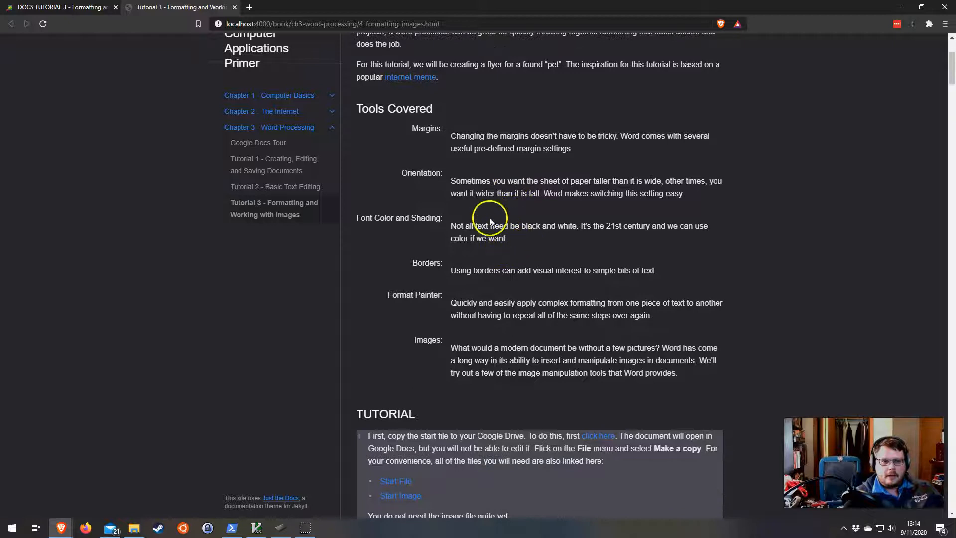
{"action": "left_click_drag", "start_coordinate": [410, 127], "coordinate": [602, 148]}
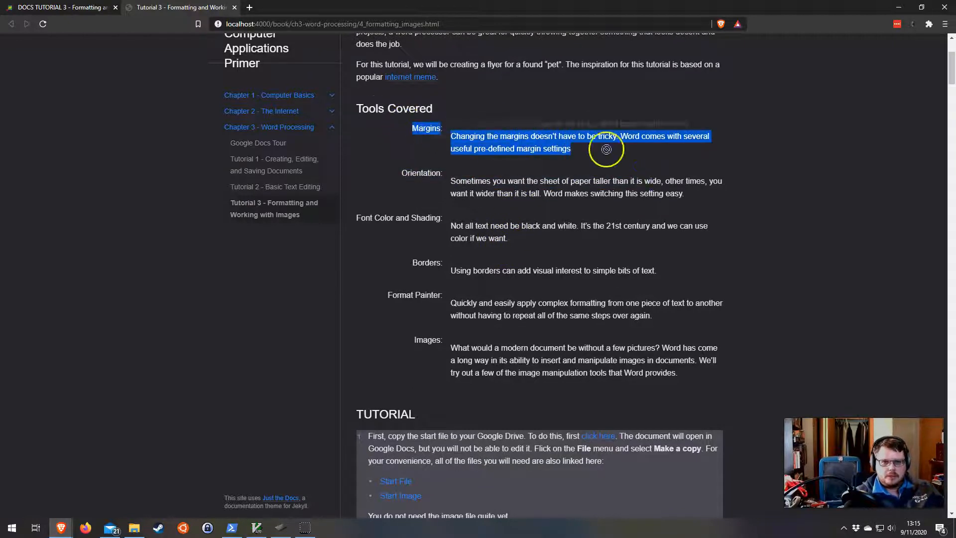
{"action": "left_click", "coordinate": [426, 170]}
{"action": "left_click_drag", "start_coordinate": [399, 172], "coordinate": [462, 192]}
{"action": "left_click_drag", "start_coordinate": [374, 218], "coordinate": [491, 238]}
{"action": "left_click", "coordinate": [416, 294]}
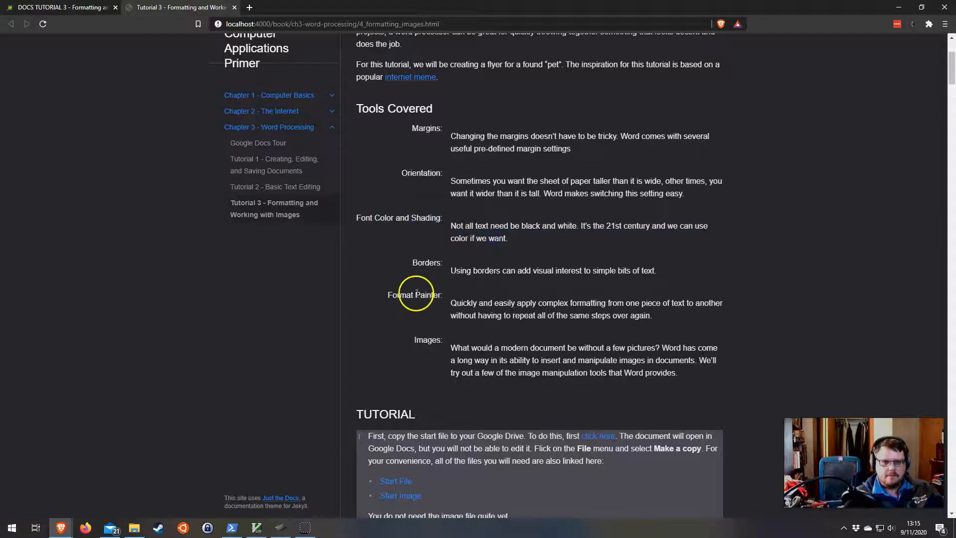
{"action": "left_click_drag", "start_coordinate": [411, 260], "coordinate": [548, 287]}
{"action": "left_click", "coordinate": [545, 285]}
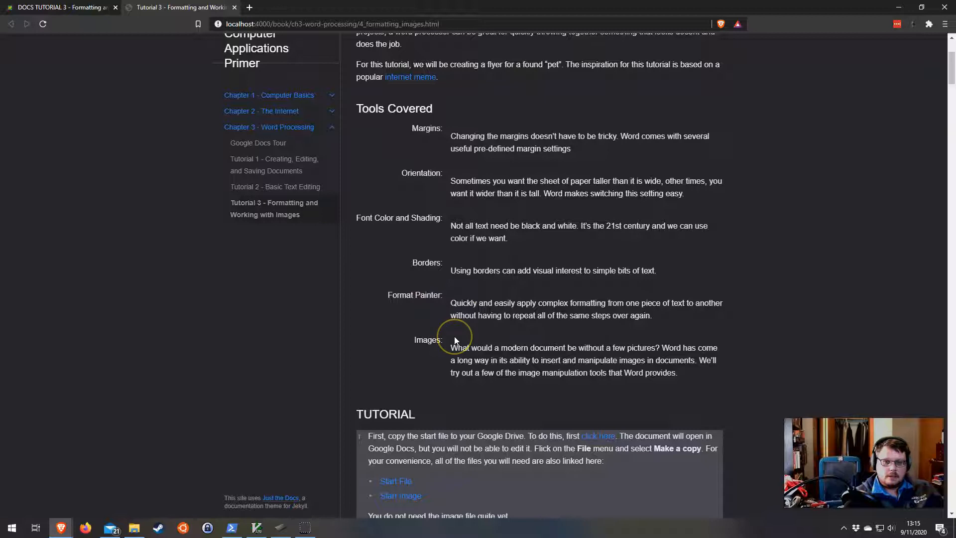
{"action": "scroll", "coordinate": [450, 338], "scroll_direction": "down", "scroll_amount": 2}
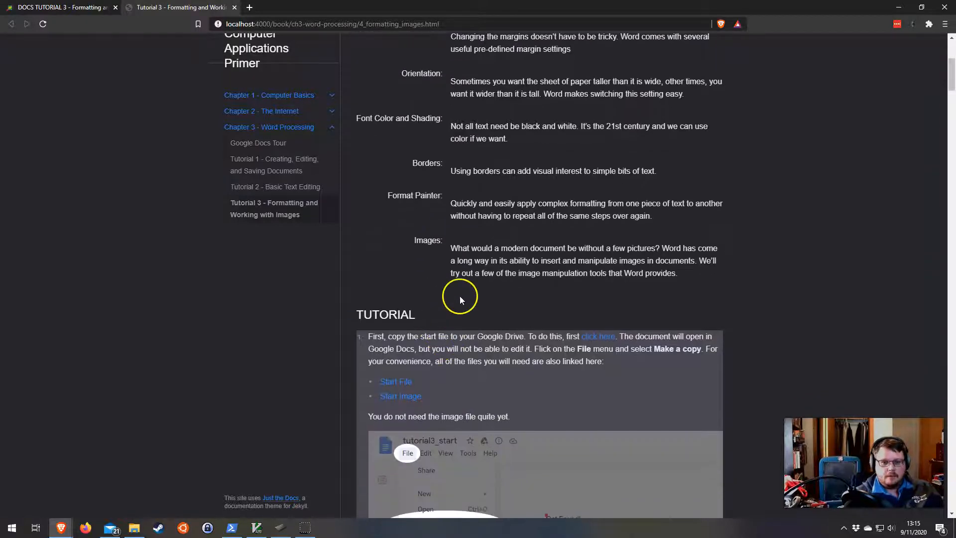
{"action": "scroll", "coordinate": [462, 285], "scroll_direction": "down", "scroll_amount": 2}
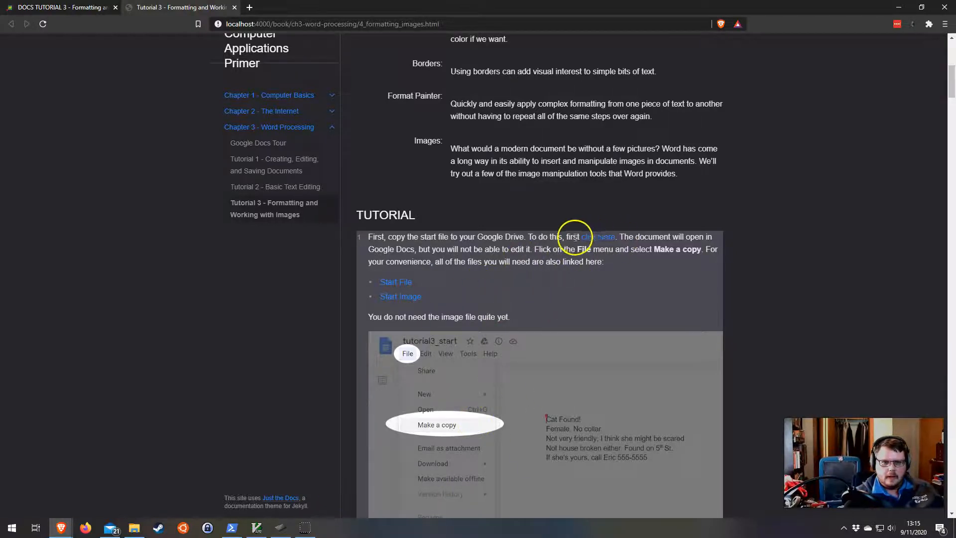
Step: Open the tutorial's linked start document in a new browser tab and switch to it
{"action": "right_click", "coordinate": [594, 242]}
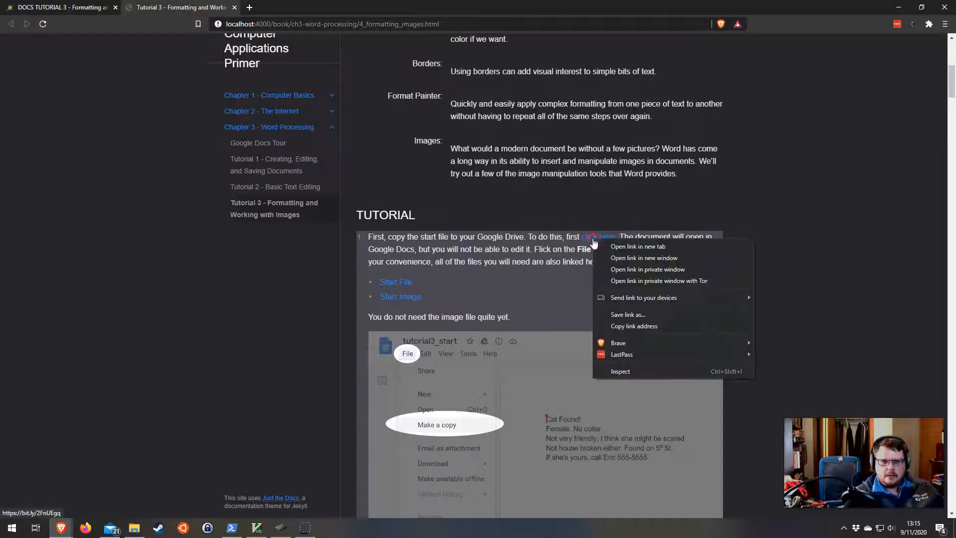
{"action": "left_click", "coordinate": [600, 245]}
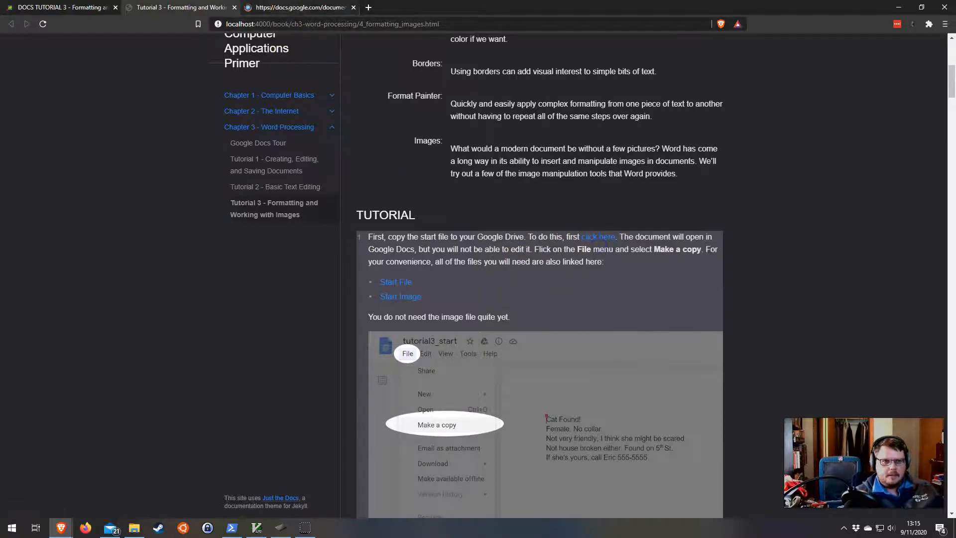
{"action": "left_click", "coordinate": [301, 8]}
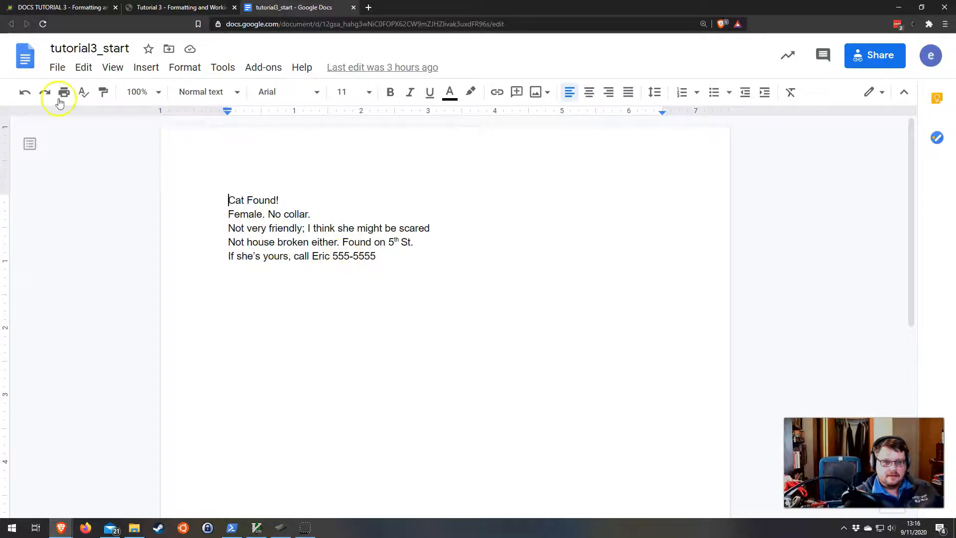
Step: Make a copy of the start document named "Flyer Tutorial" in the ITECH 100 folder and close the original document
{"action": "left_click", "coordinate": [58, 69]}
{"action": "left_click", "coordinate": [99, 173]}
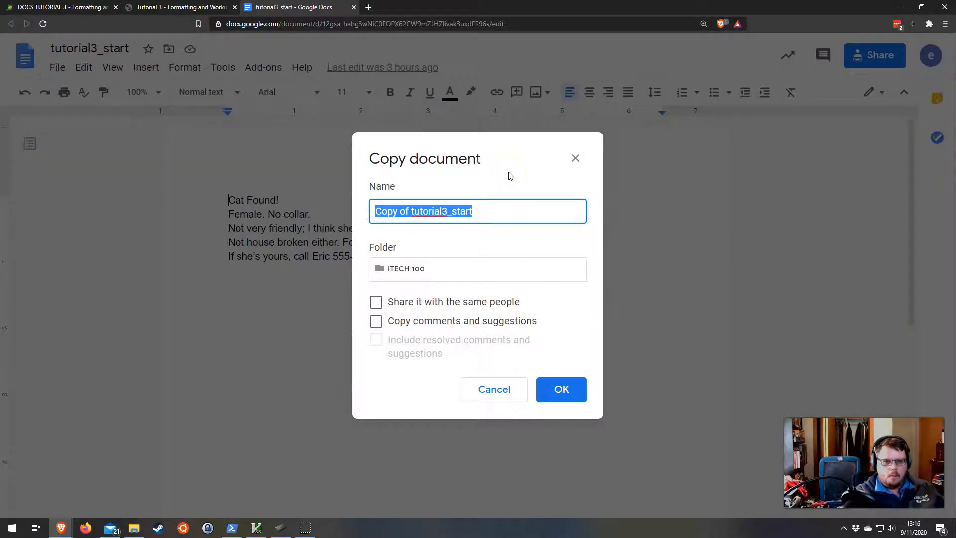
{"action": "left_click", "coordinate": [420, 260]}
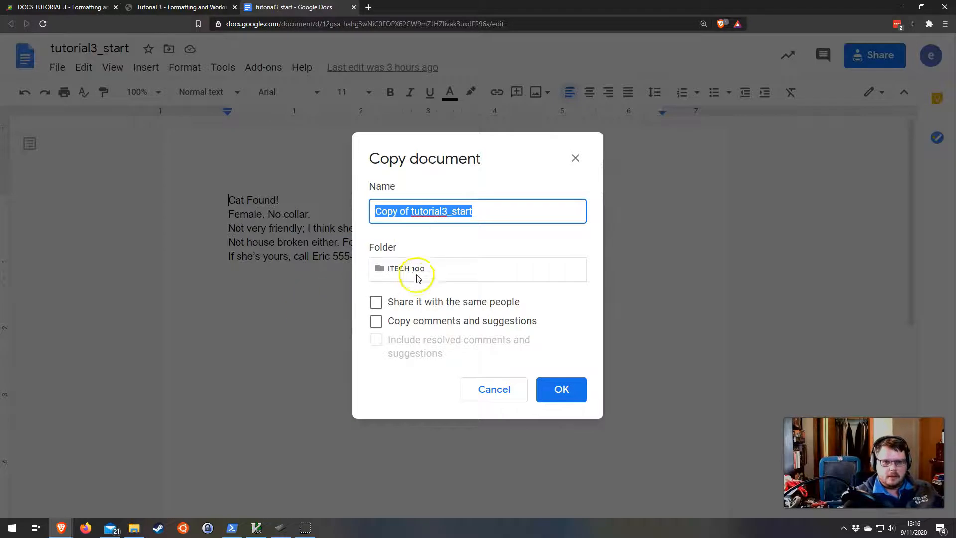
{"action": "left_click", "coordinate": [481, 258]}
{"action": "left_click", "coordinate": [599, 305]}
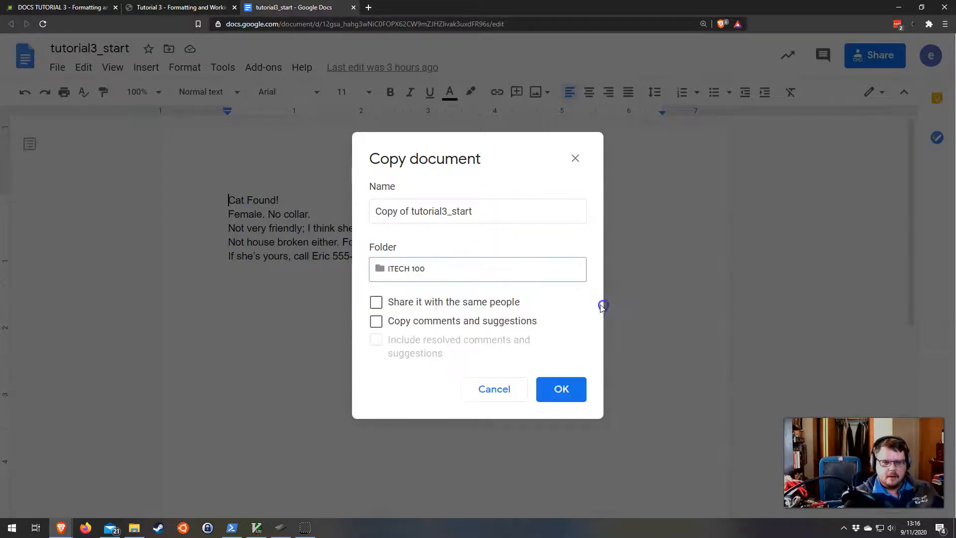
{"action": "left_click", "coordinate": [488, 212]}
{"action": "key", "text": "ctrl+a"}
{"action": "type", "text": "Flyer Tutorial"}
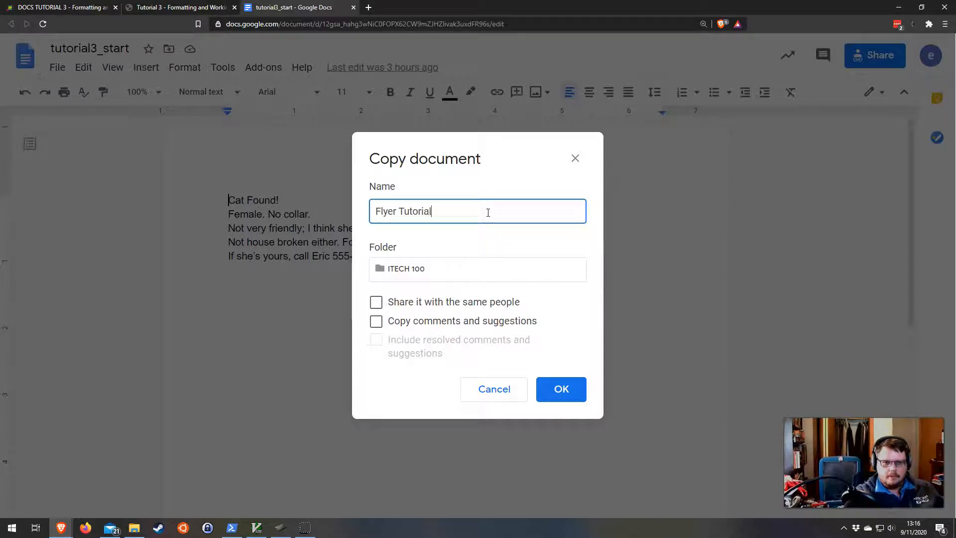
{"action": "left_click", "coordinate": [557, 388]}
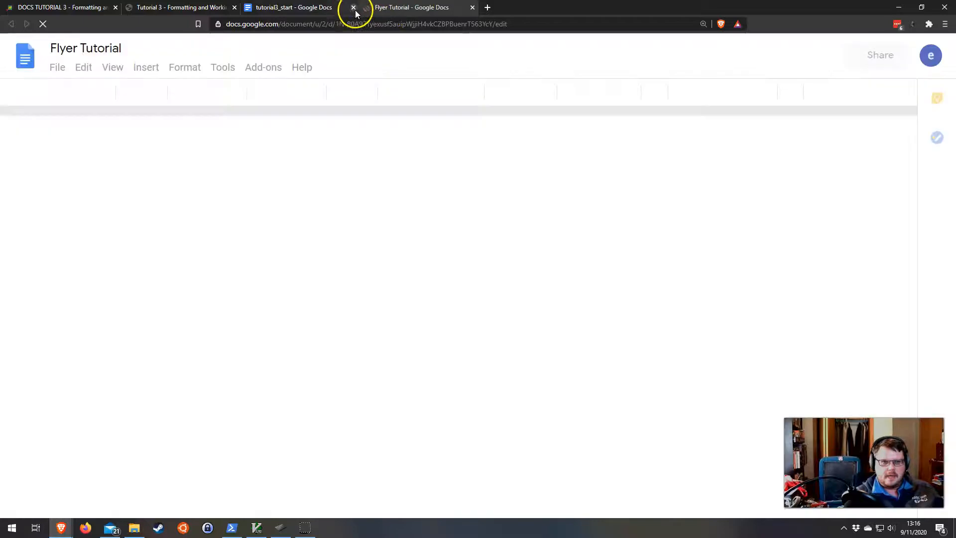
{"action": "left_click", "coordinate": [353, 9]}
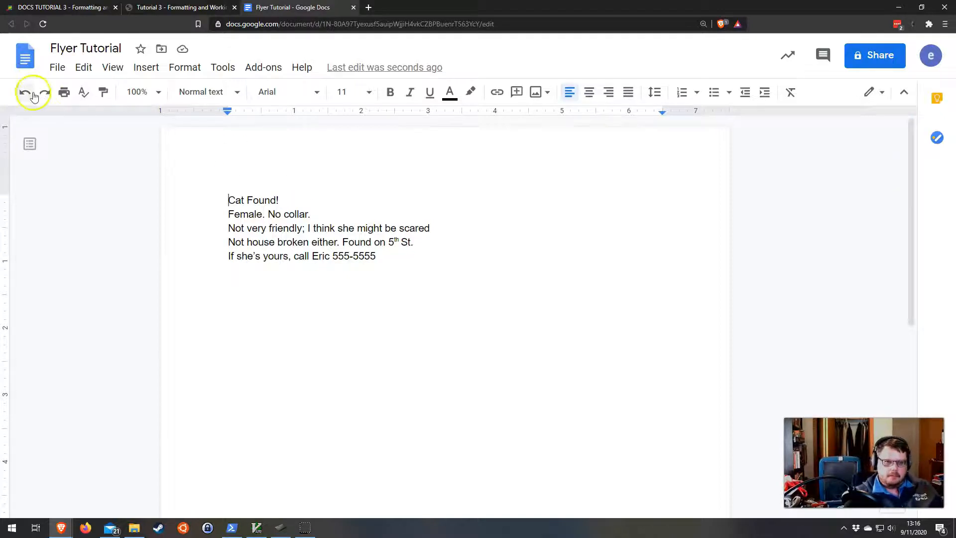
Step: Set all four page margins to 0.5 inches and the page orientation to landscape
{"action": "left_click", "coordinate": [59, 68]}
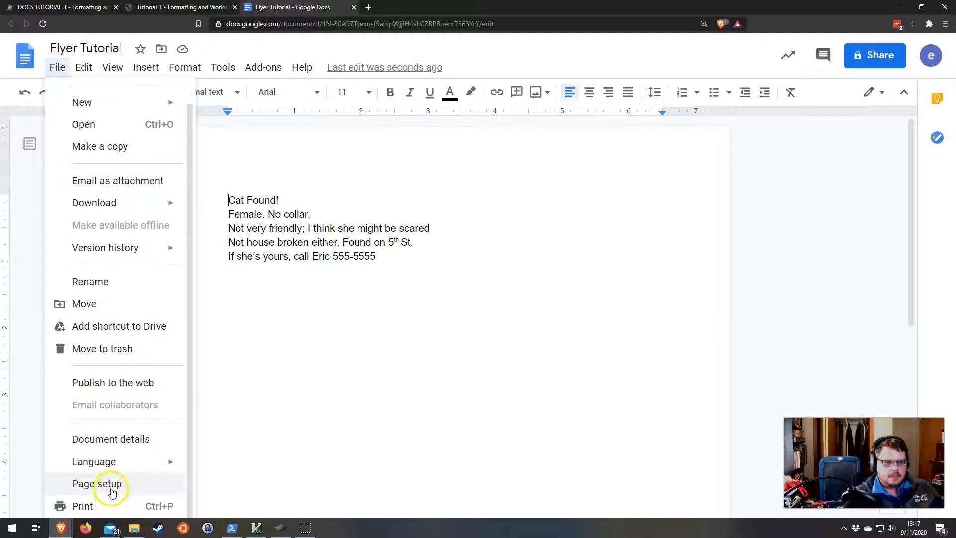
{"action": "left_click", "coordinate": [111, 487]}
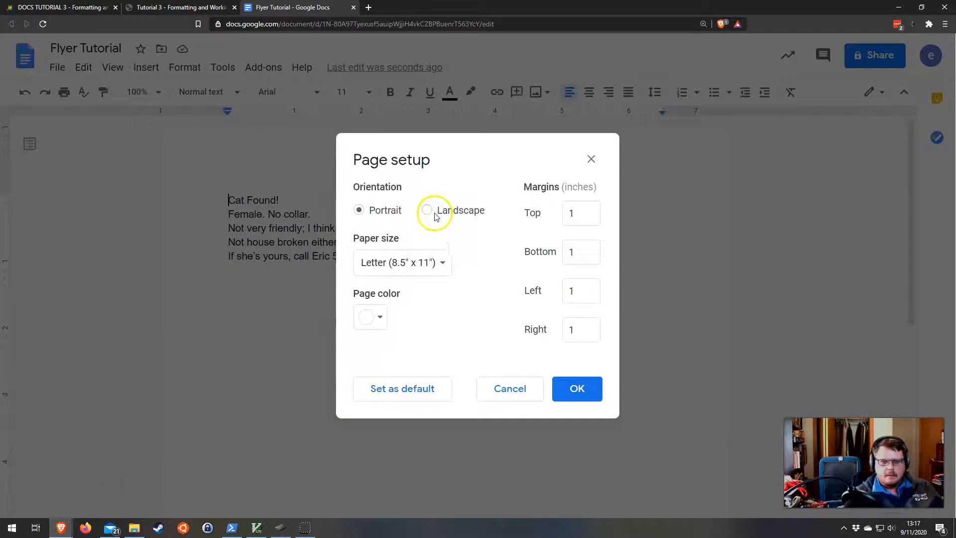
{"action": "left_click", "coordinate": [532, 209]}
{"action": "type", "text": "0.5"}
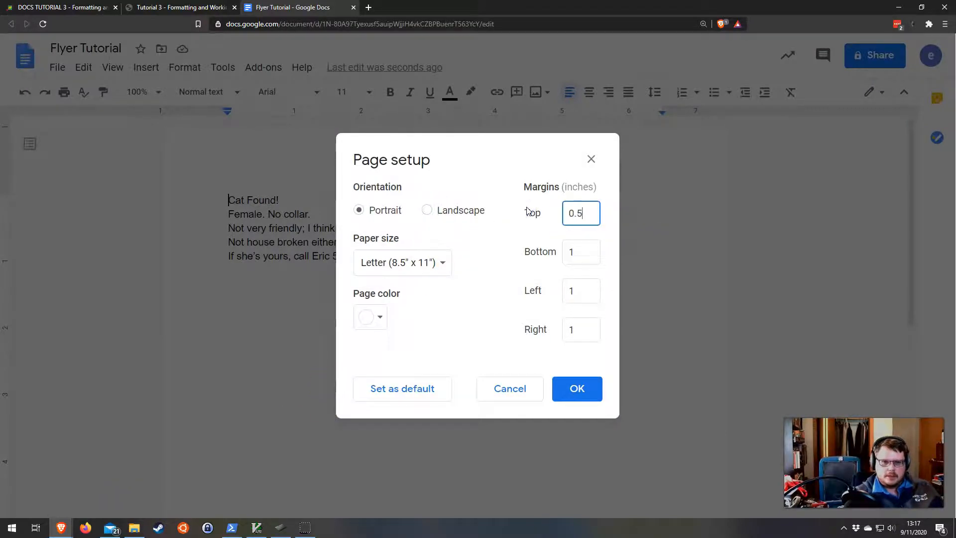
{"action": "key", "text": "Tab"}
{"action": "type", "text": "0.5"}
{"action": "key", "text": "Tab"}
{"action": "type", "text": "0.5"}
{"action": "key", "text": "Tab"}
{"action": "type", "text": "0.5"}
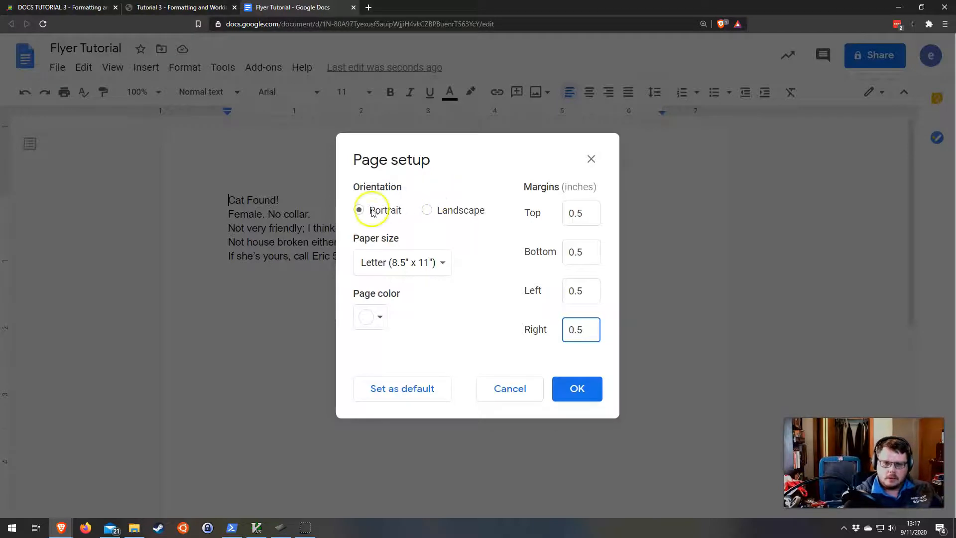
{"action": "left_click", "coordinate": [427, 210]}
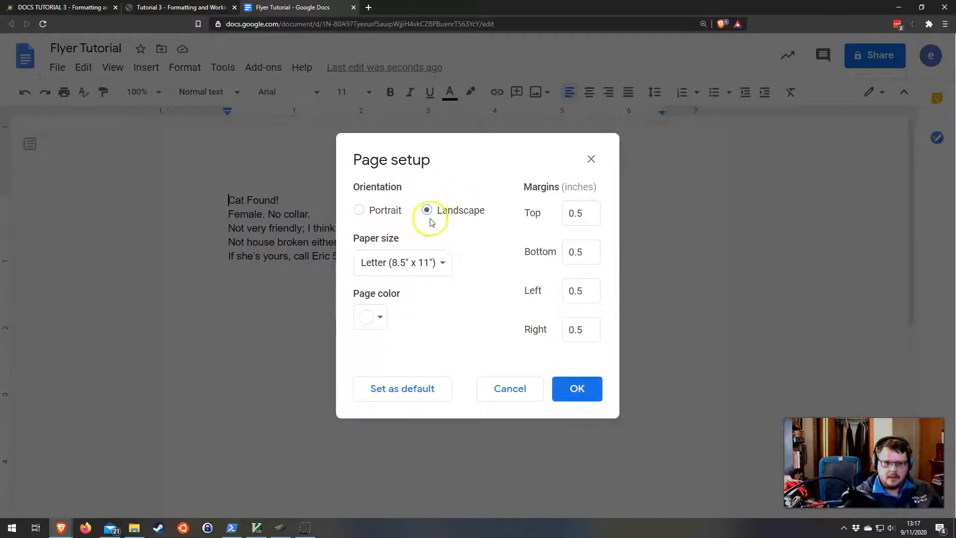
{"action": "left_click", "coordinate": [574, 391]}
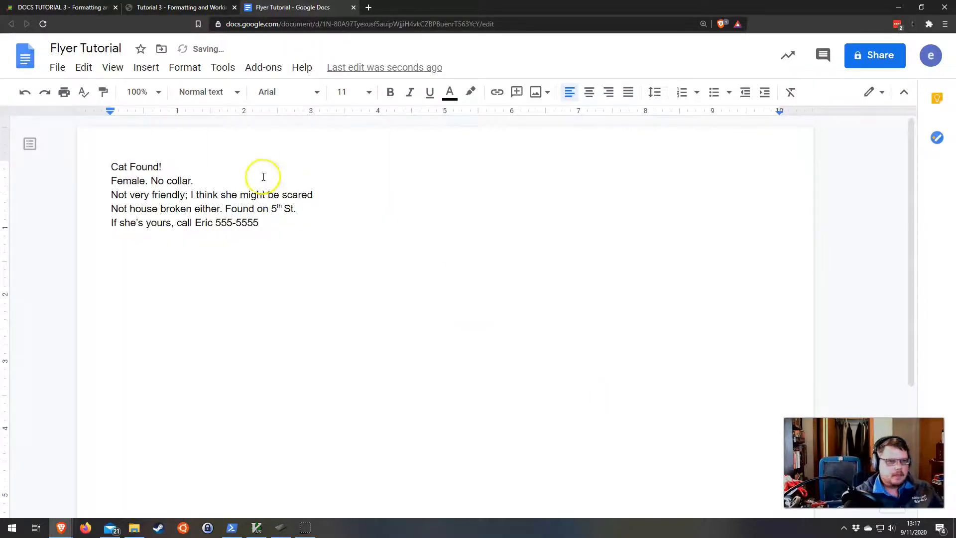
Step: Center all of the flyer's text horizontally
{"action": "left_click", "coordinate": [155, 92]}
{"action": "left_click", "coordinate": [151, 156]}
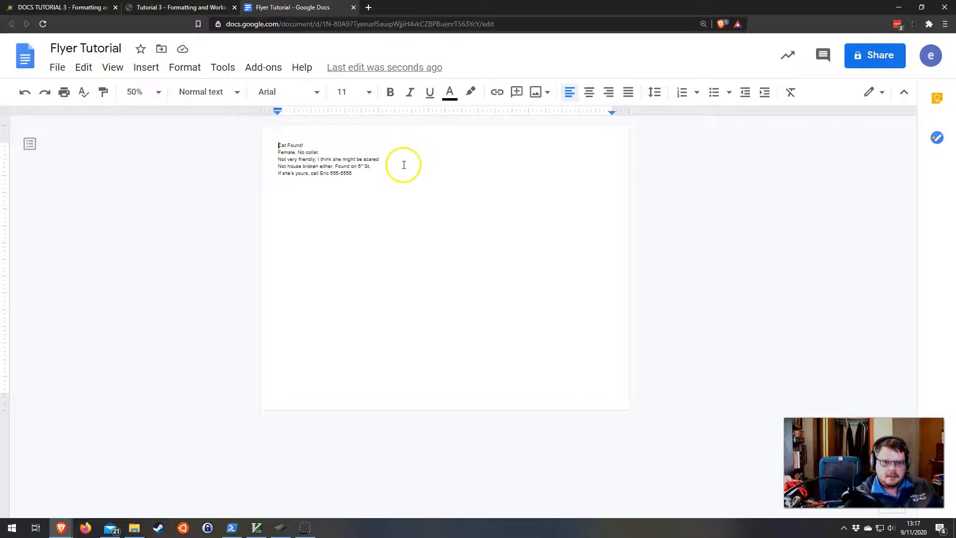
{"action": "left_click_drag", "start_coordinate": [351, 174], "coordinate": [229, 127]}
{"action": "left_click_drag", "start_coordinate": [441, 195], "coordinate": [407, 213]}
{"action": "left_click", "coordinate": [400, 213]}
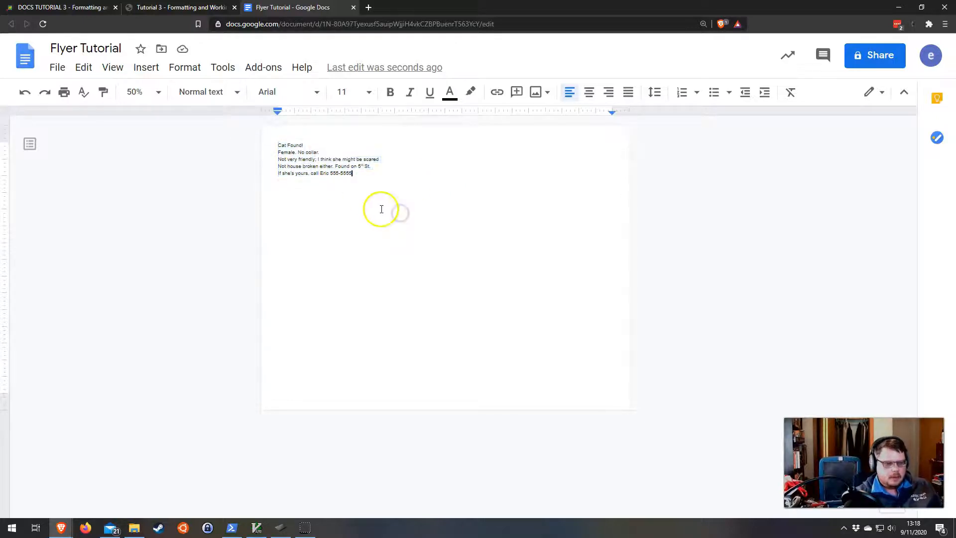
{"action": "key", "text": "ctrl+a"}
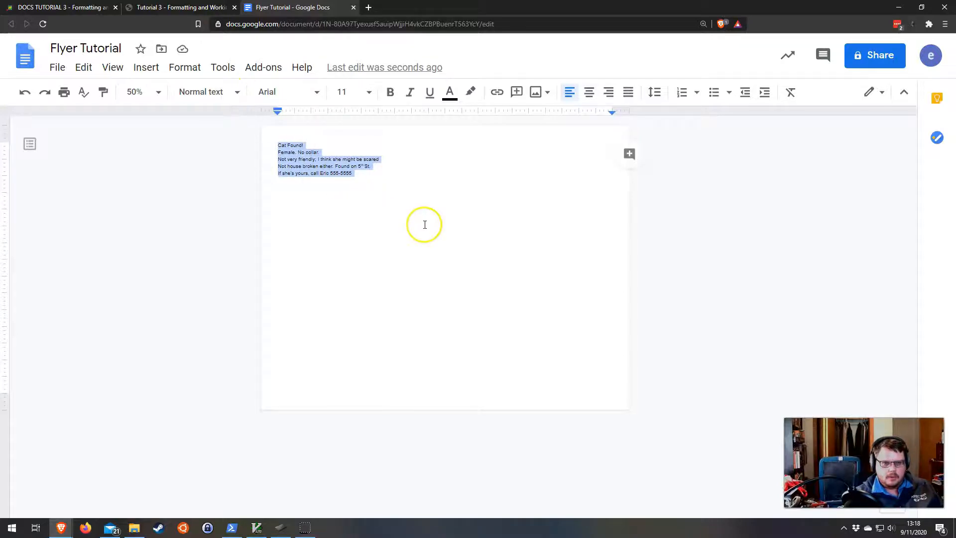
{"action": "left_click", "coordinate": [590, 93]}
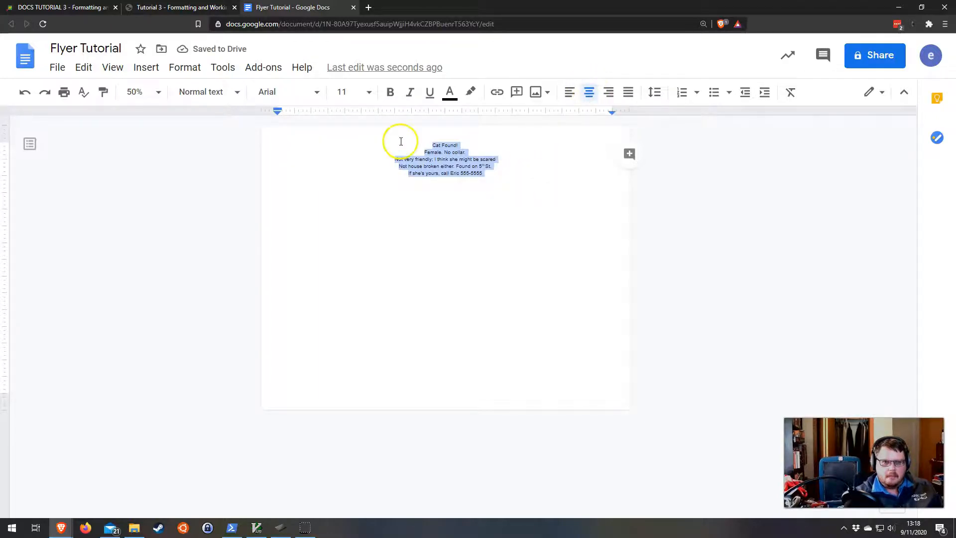
Step: Set the font size of the "Cat Found!" heading line to 48
{"action": "left_click", "coordinate": [420, 143]}
{"action": "left_click_drag", "start_coordinate": [415, 141], "coordinate": [499, 143]}
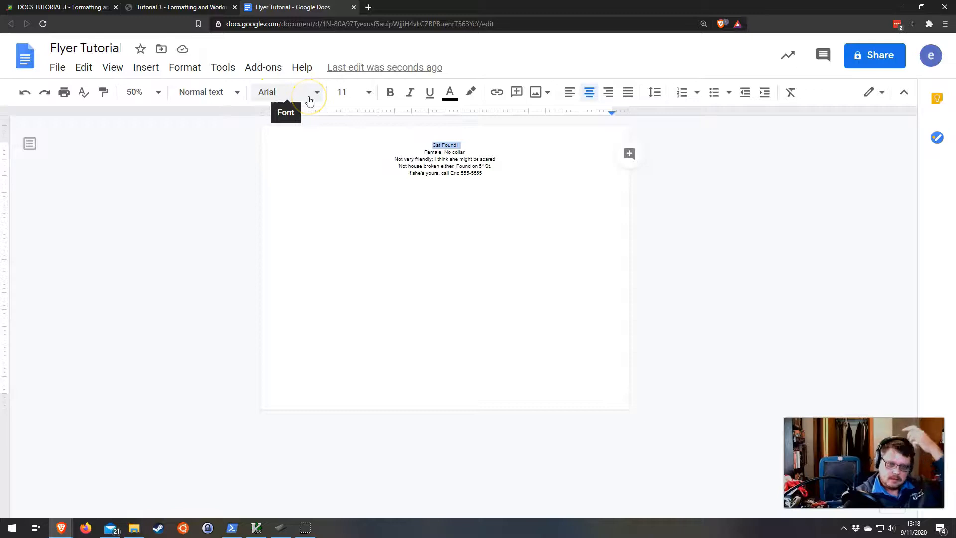
{"action": "left_click", "coordinate": [371, 93]}
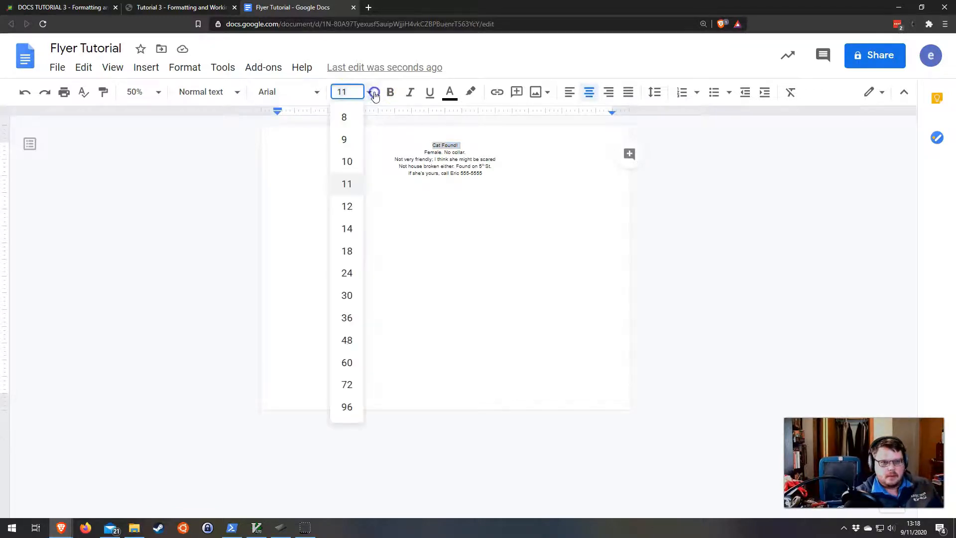
{"action": "left_click", "coordinate": [348, 340]}
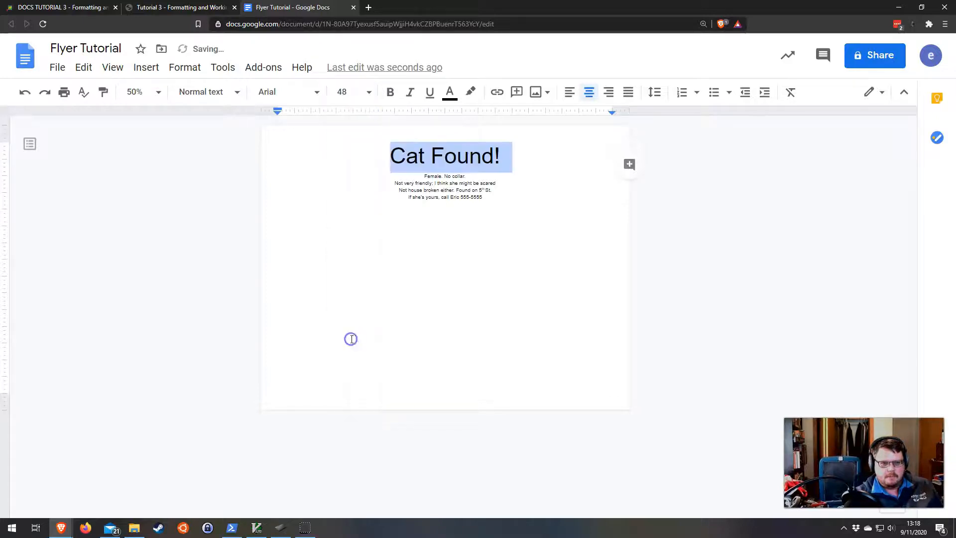
Step: Set the font size of the four lines below the "Cat Found!" heading to 36
{"action": "left_click", "coordinate": [521, 224]}
{"action": "left_click_drag", "start_coordinate": [480, 205], "coordinate": [418, 179]}
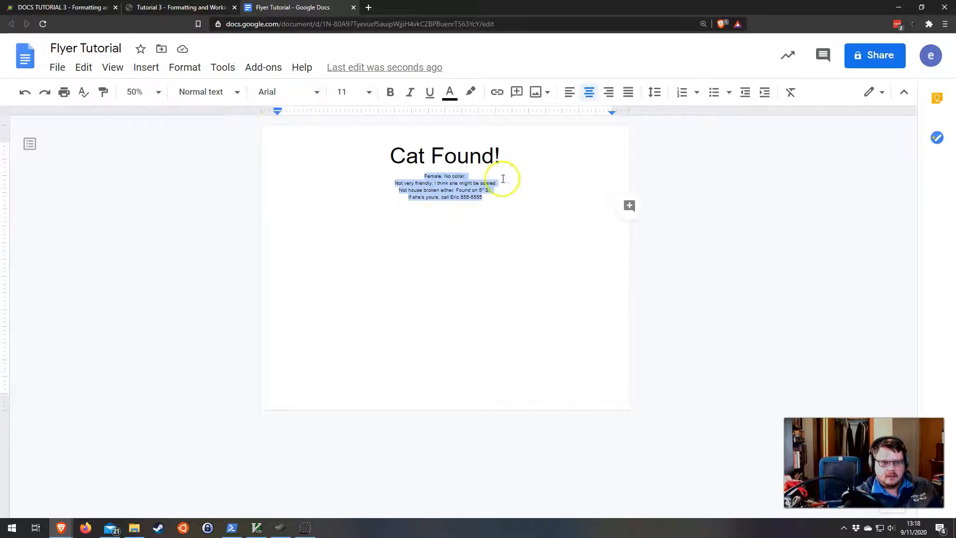
{"action": "left_click", "coordinate": [368, 93]}
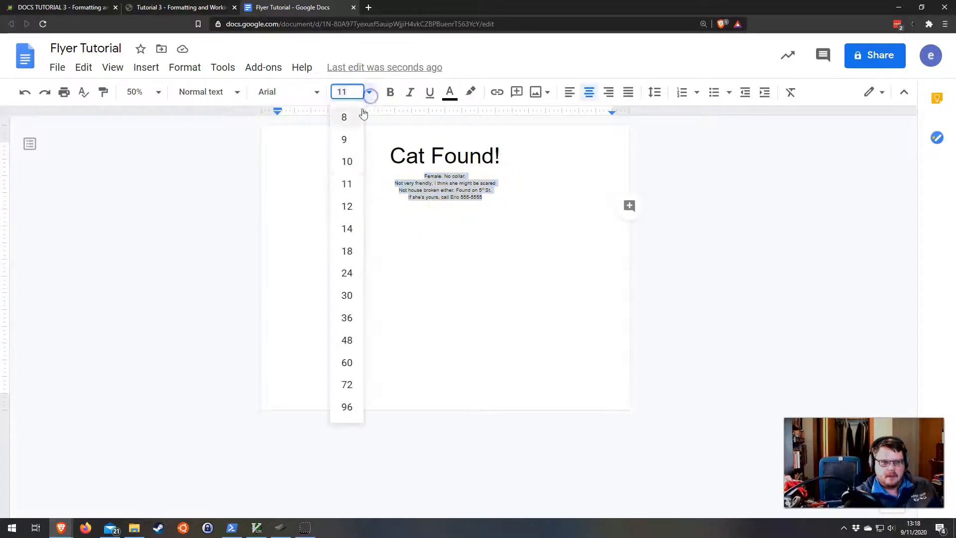
{"action": "left_click", "coordinate": [347, 318]}
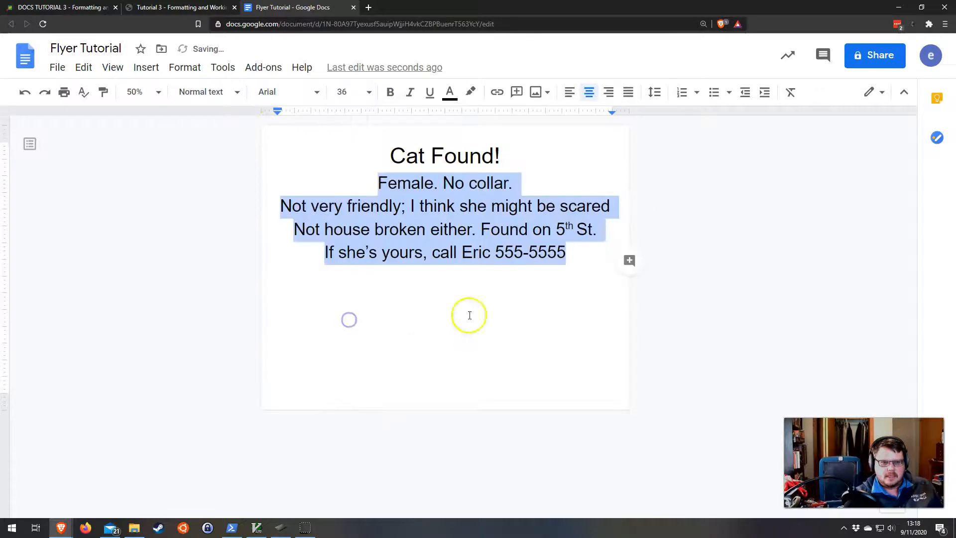
{"action": "left_click", "coordinate": [566, 253]}
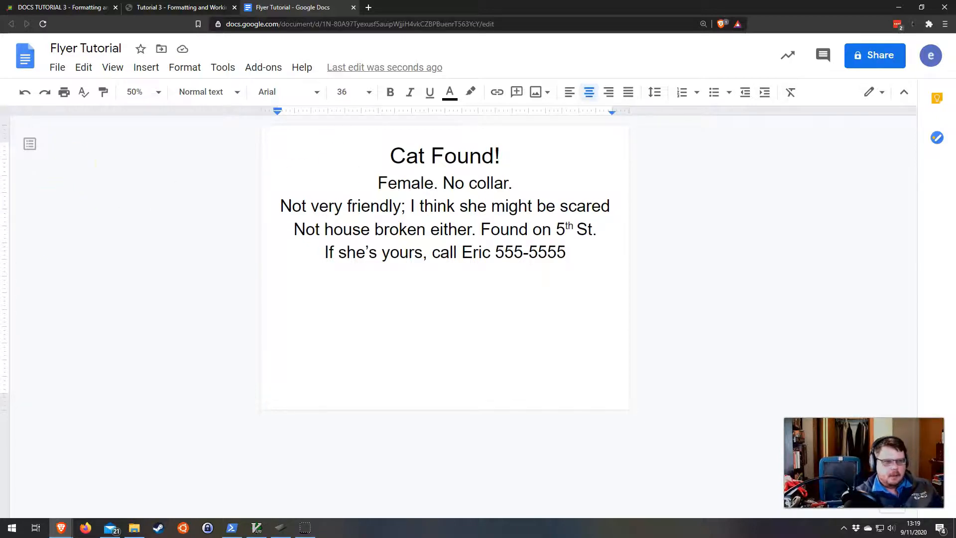
{"action": "left_click", "coordinate": [449, 94]}
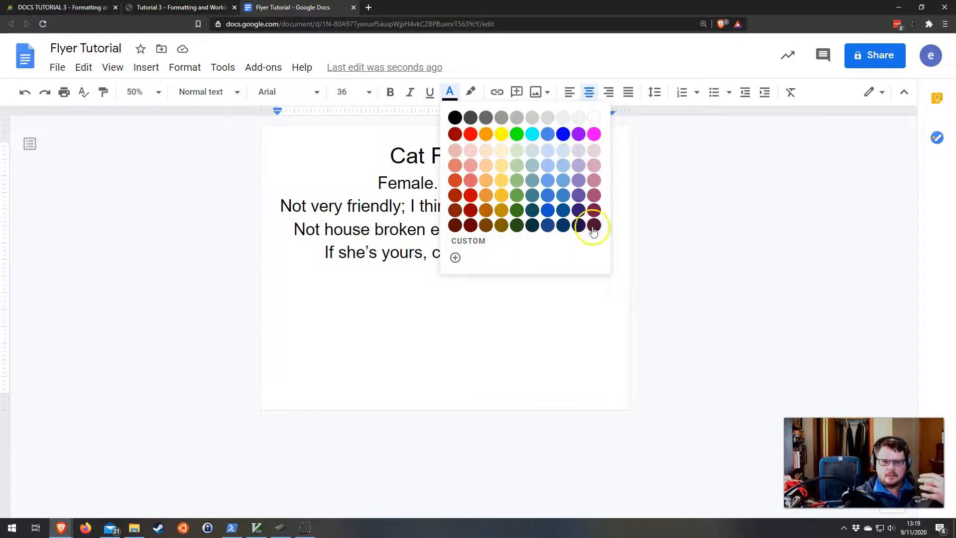
{"action": "left_click", "coordinate": [503, 212]}
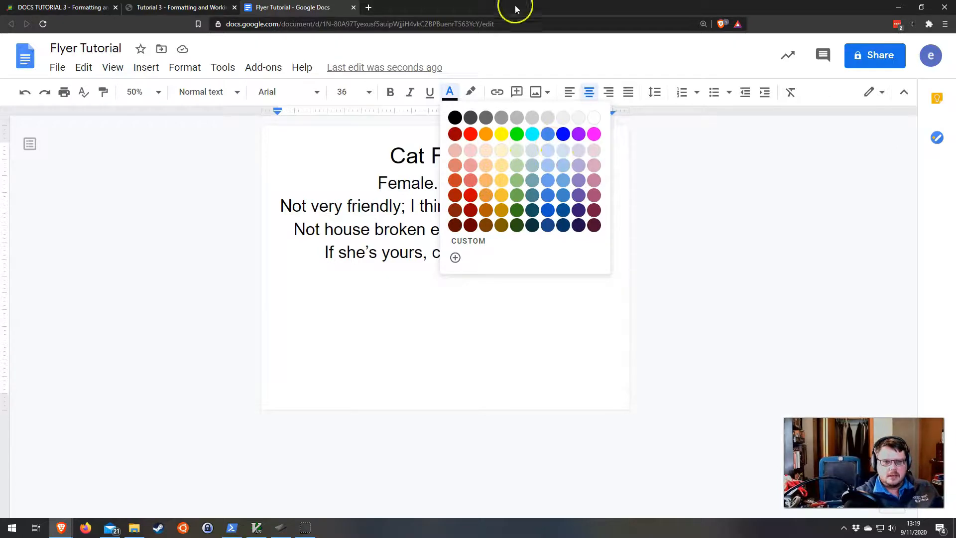
{"action": "left_click", "coordinate": [366, 173]}
Step: Set the text color of the "Female. No collar." line to dark blue
{"action": "left_click_drag", "start_coordinate": [376, 183], "coordinate": [532, 185]}
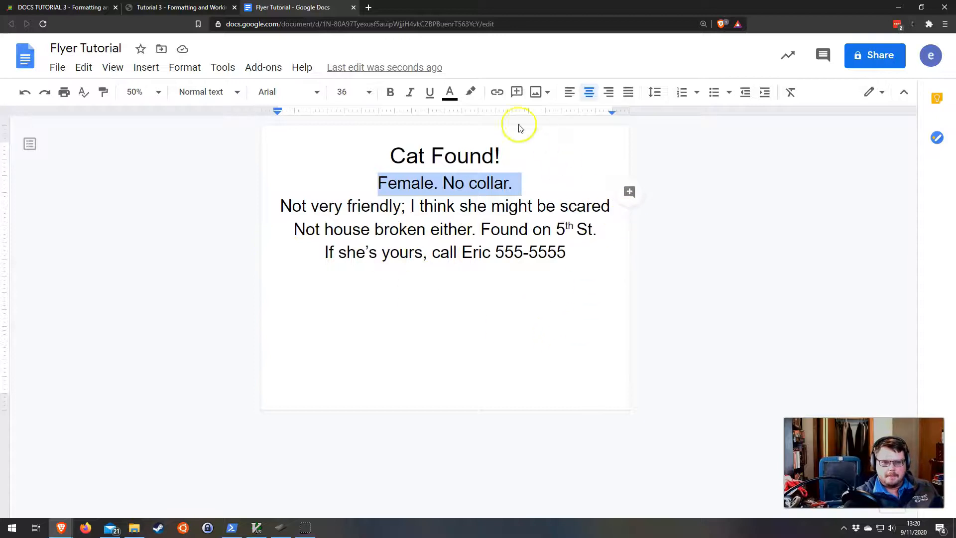
{"action": "left_click", "coordinate": [572, 186]}
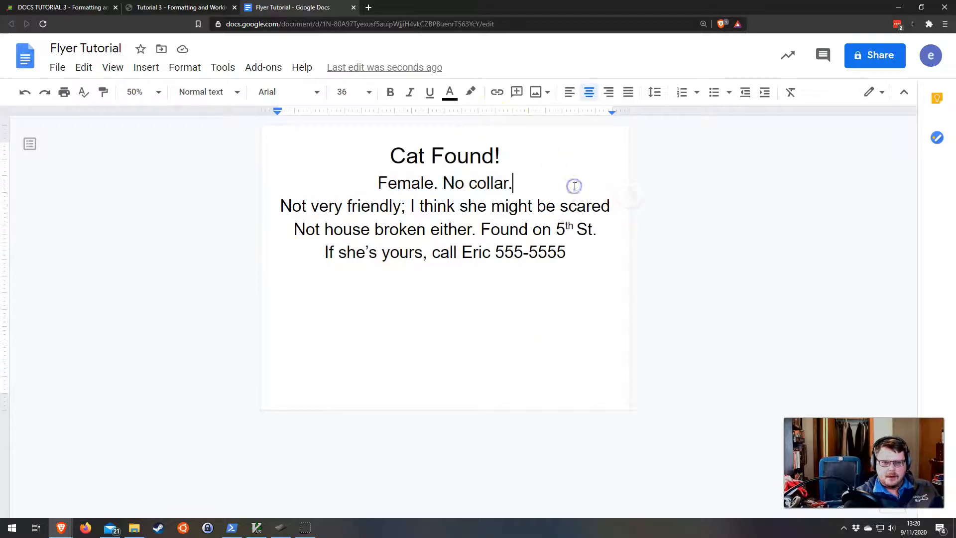
{"action": "left_click_drag", "start_coordinate": [523, 183], "coordinate": [369, 182]}
{"action": "triple_click", "coordinate": [417, 185]}
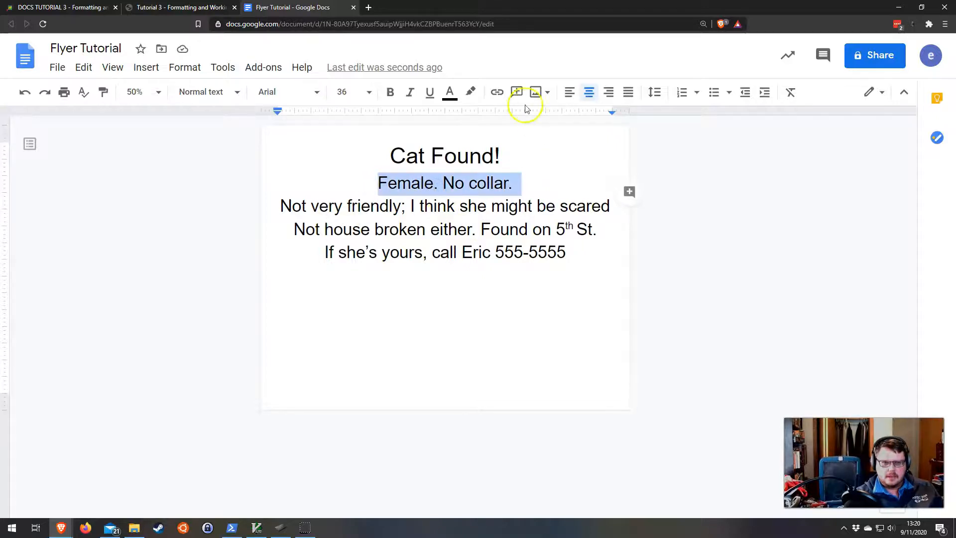
{"action": "left_click", "coordinate": [455, 98]}
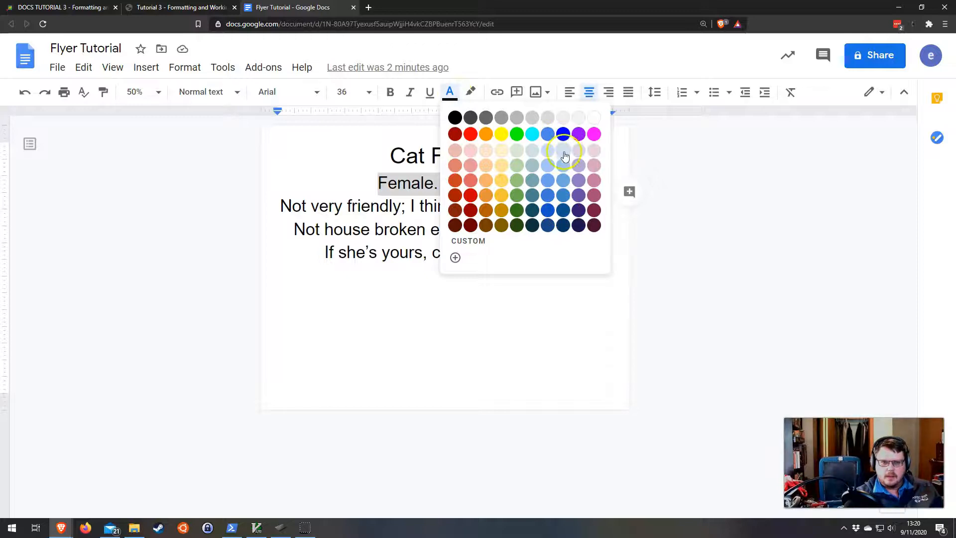
{"action": "left_click", "coordinate": [567, 213]}
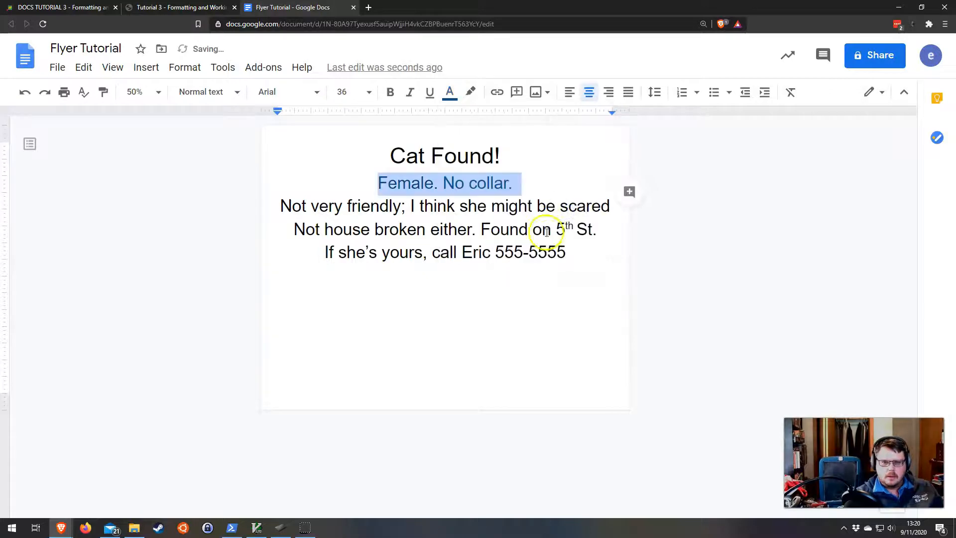
{"action": "left_click", "coordinate": [571, 253]}
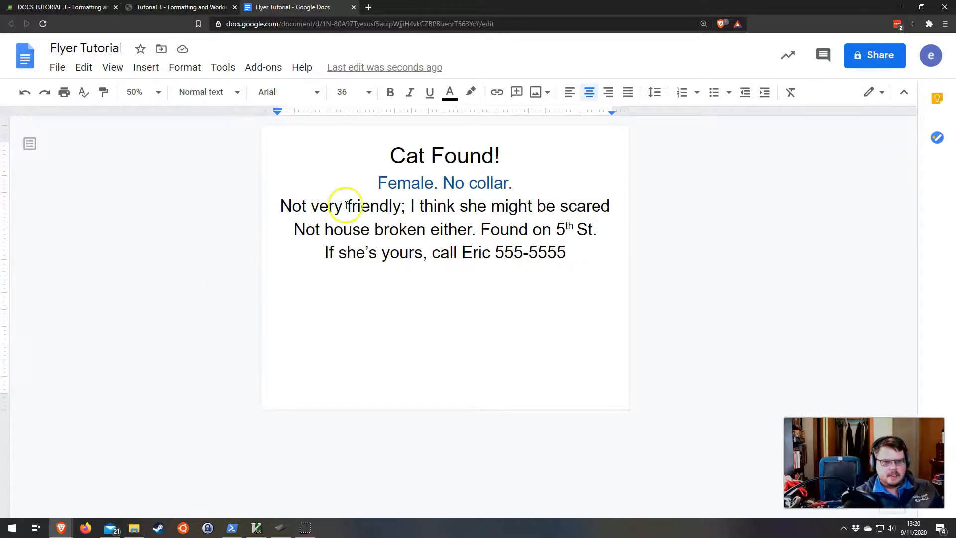
Step: Set the text color of the three lines below "Female. No collar." to dark orange
{"action": "left_click_drag", "start_coordinate": [281, 205], "coordinate": [607, 262]}
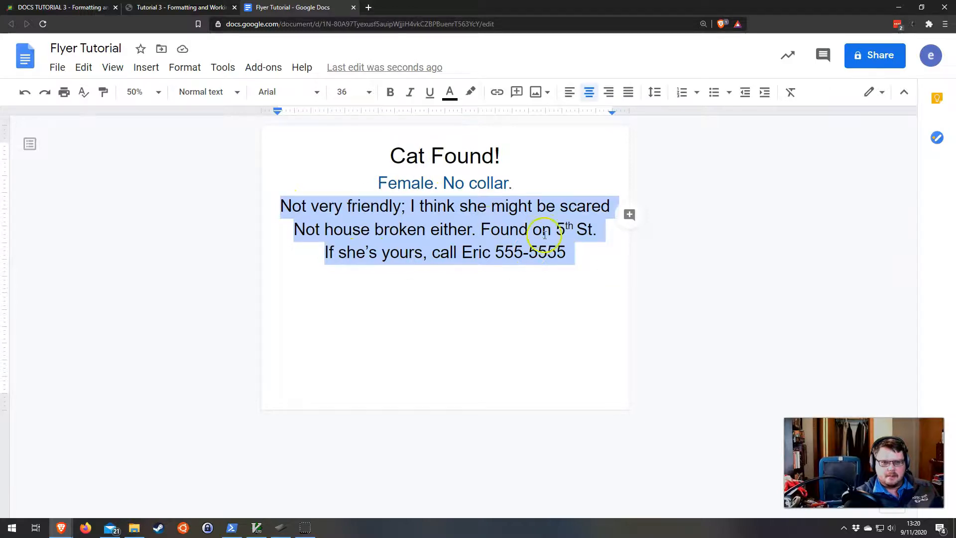
{"action": "left_click", "coordinate": [450, 93]}
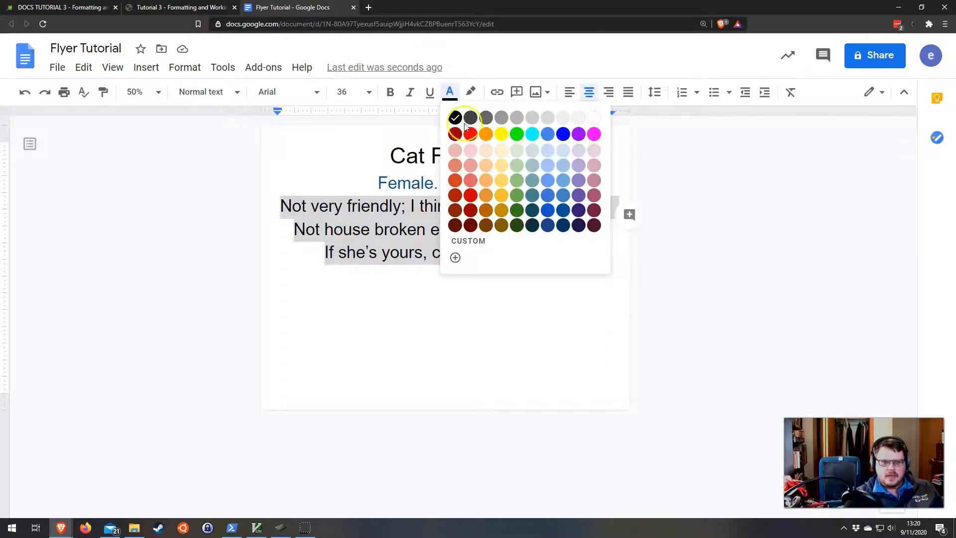
{"action": "left_click", "coordinate": [487, 211]}
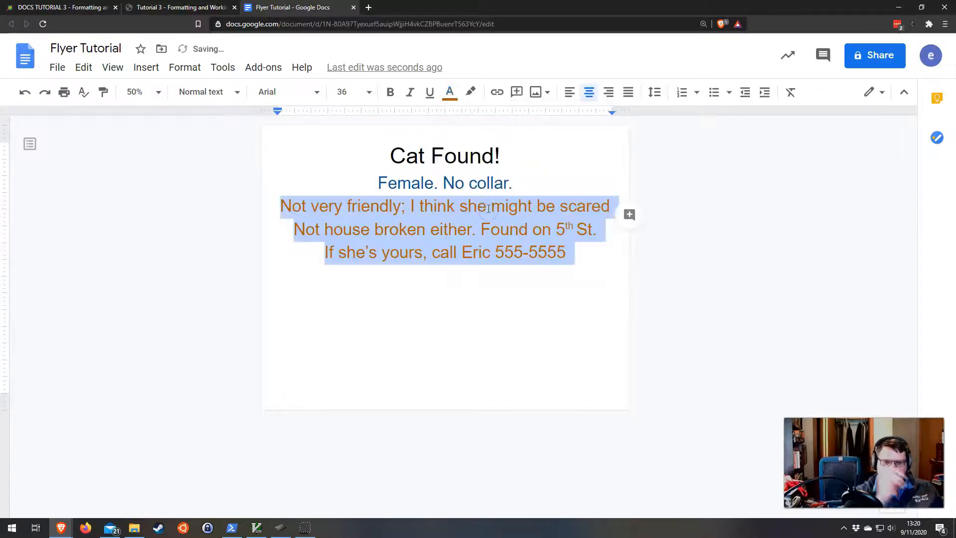
{"action": "left_click", "coordinate": [591, 322]}
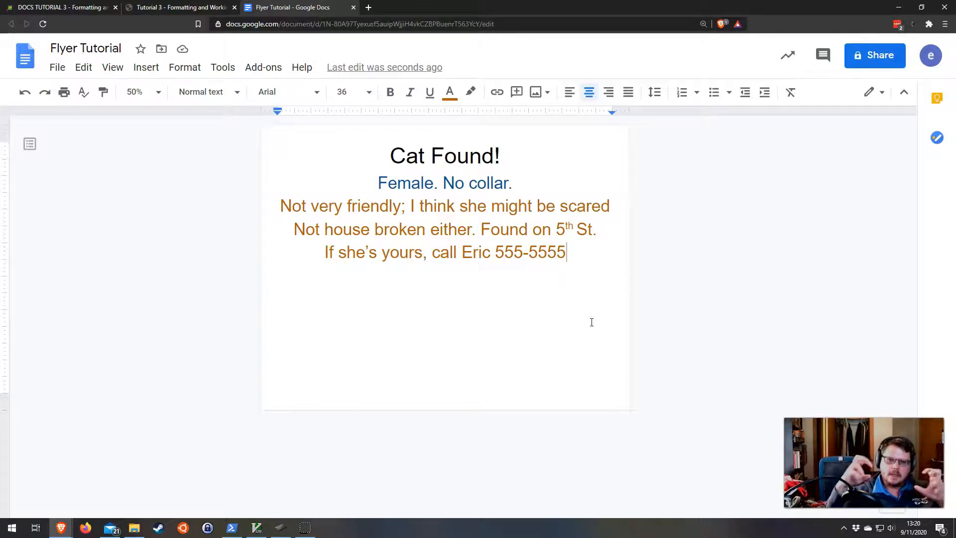
{"action": "left_click", "coordinate": [594, 268]}
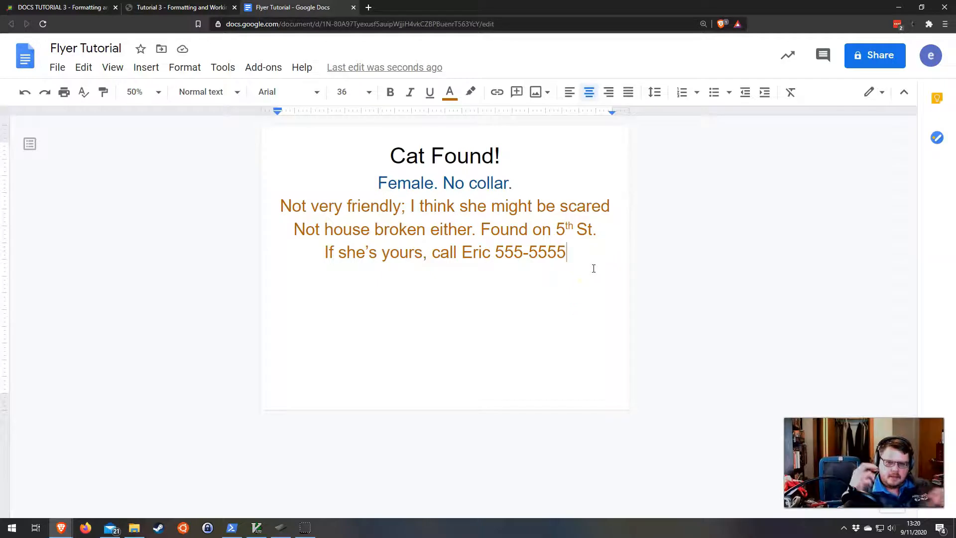
{"action": "left_click", "coordinate": [566, 250]}
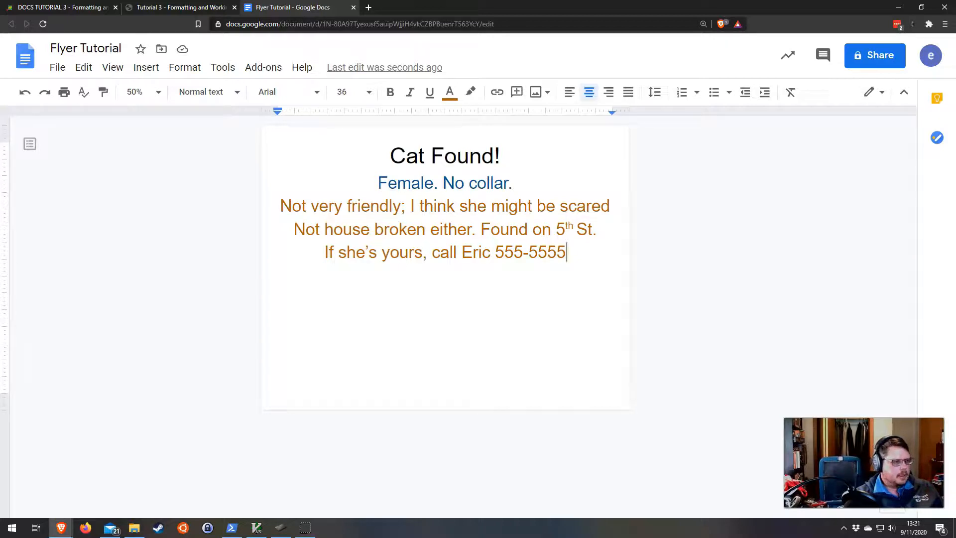
{"action": "left_click_drag", "start_coordinate": [382, 155], "coordinate": [511, 152]}
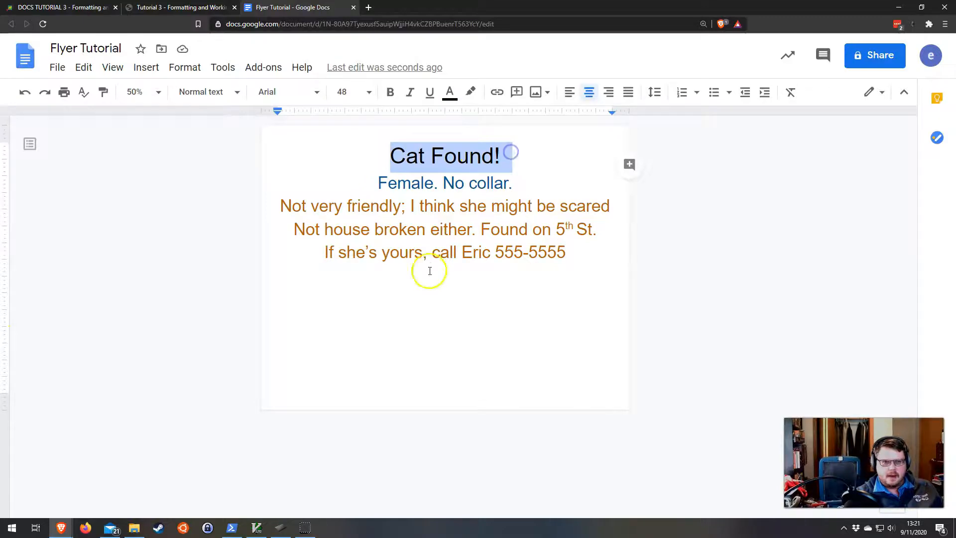
{"action": "left_click", "coordinate": [528, 148]}
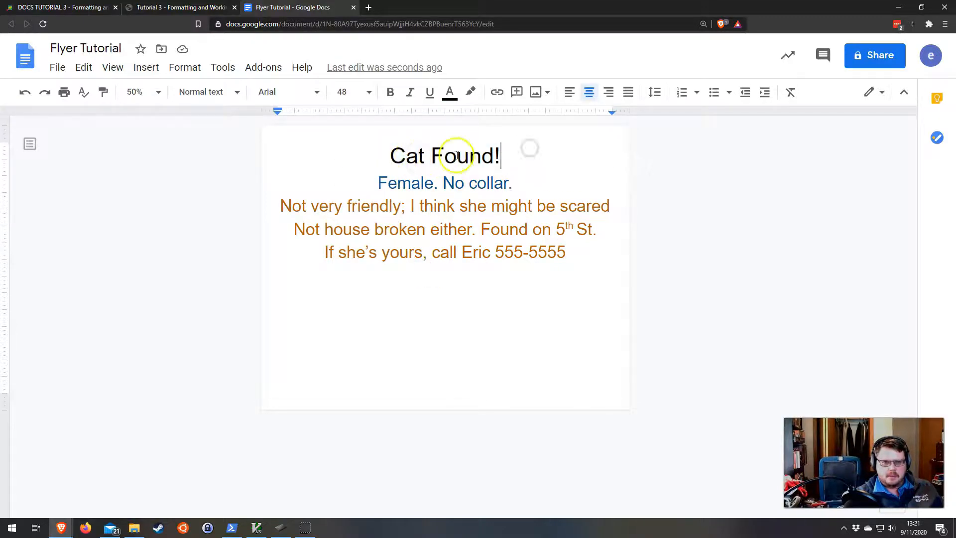
{"action": "left_click", "coordinate": [380, 150]}
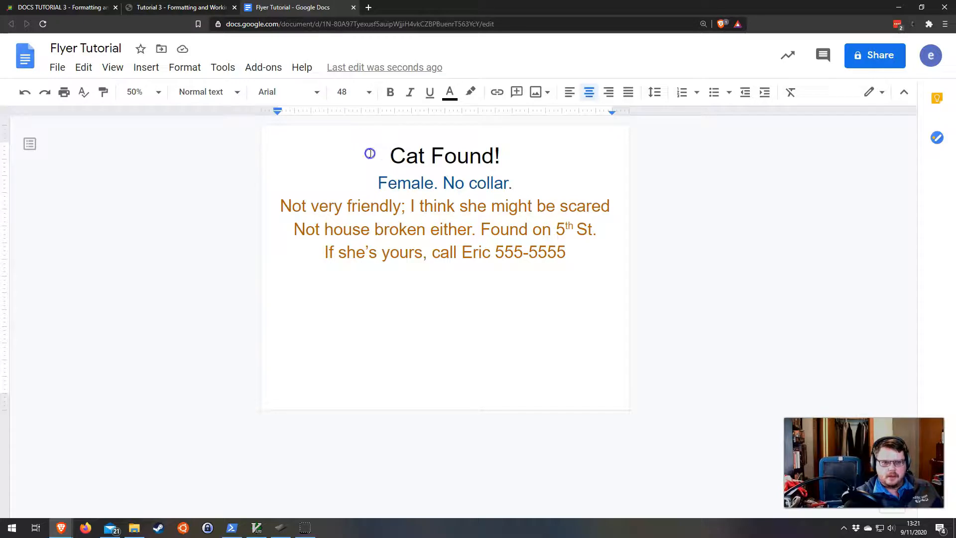
{"action": "left_click_drag", "start_coordinate": [370, 153], "coordinate": [505, 160]}
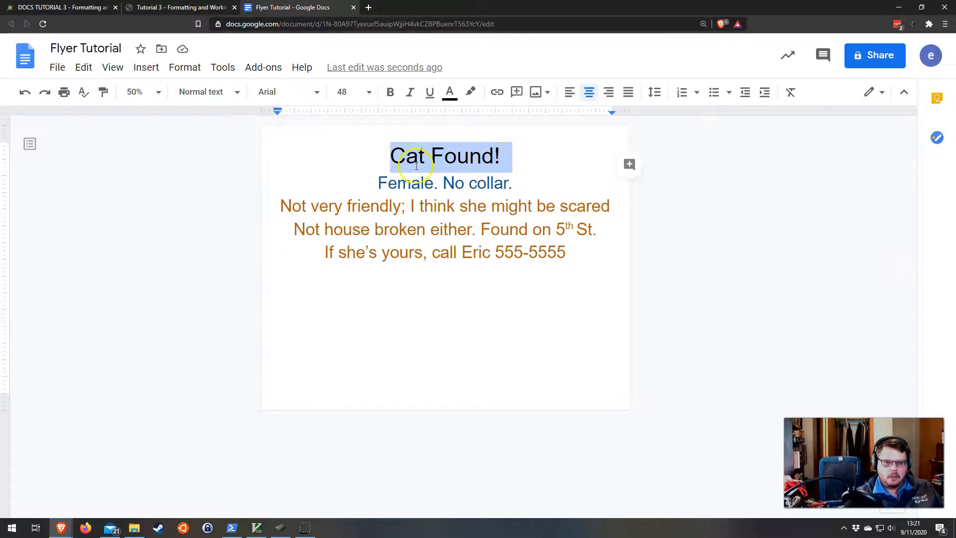
{"action": "left_click", "coordinate": [390, 156]}
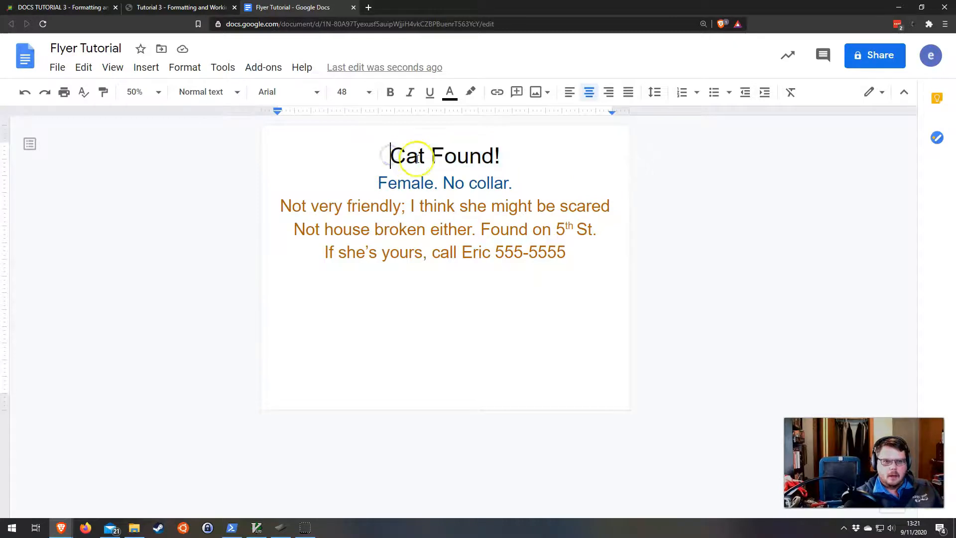
{"action": "triple_click", "coordinate": [443, 155]}
{"action": "left_click", "coordinate": [456, 252]}
{"action": "left_click", "coordinate": [443, 156]}
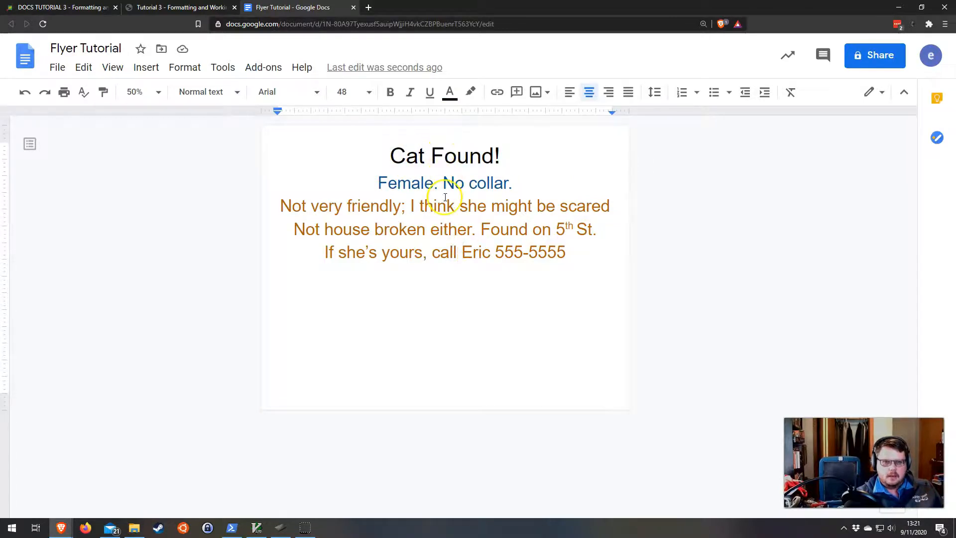
{"action": "double_click", "coordinate": [450, 159]}
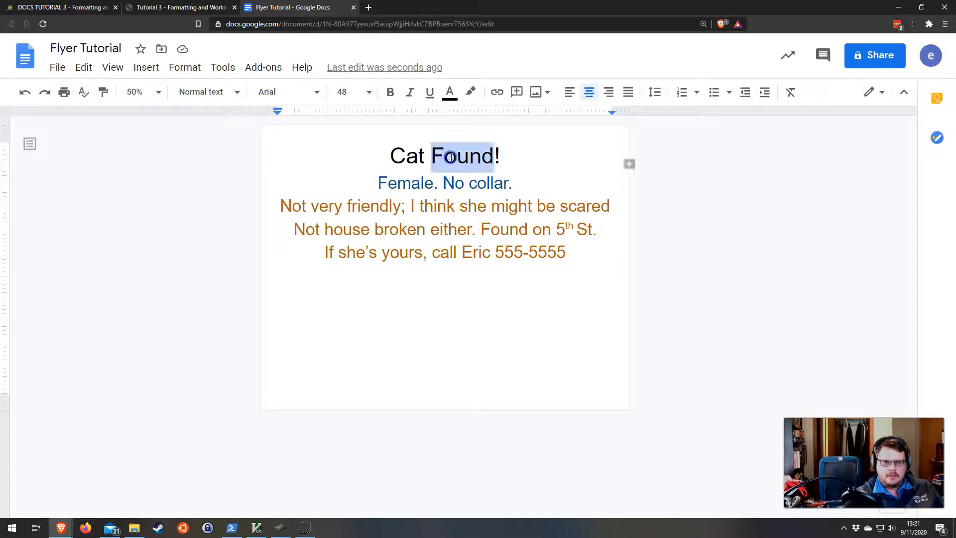
{"action": "left_click", "coordinate": [440, 234]}
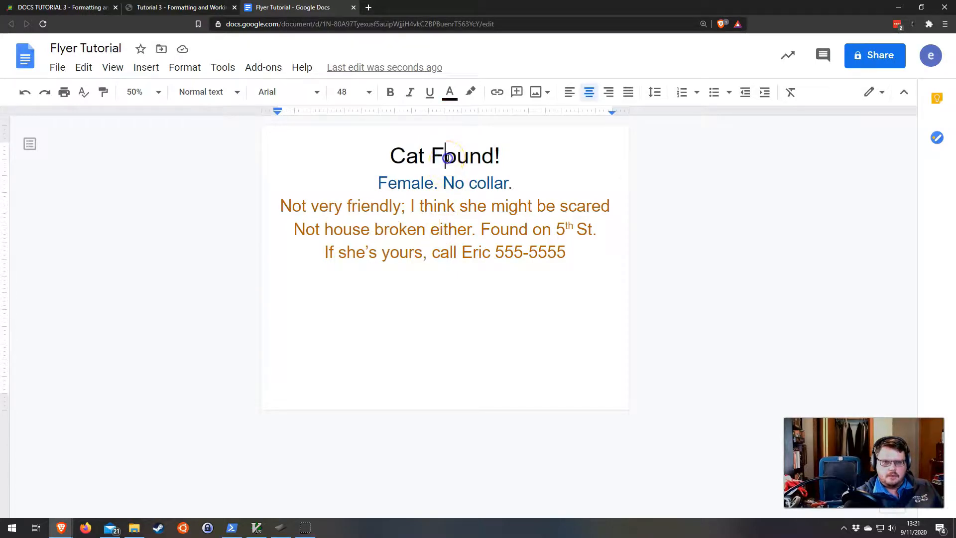
Step: Add top, bottom, left and right paragraph borders to the "Cat Found!" heading in the Borders and shading settings
{"action": "triple_click", "coordinate": [445, 159]}
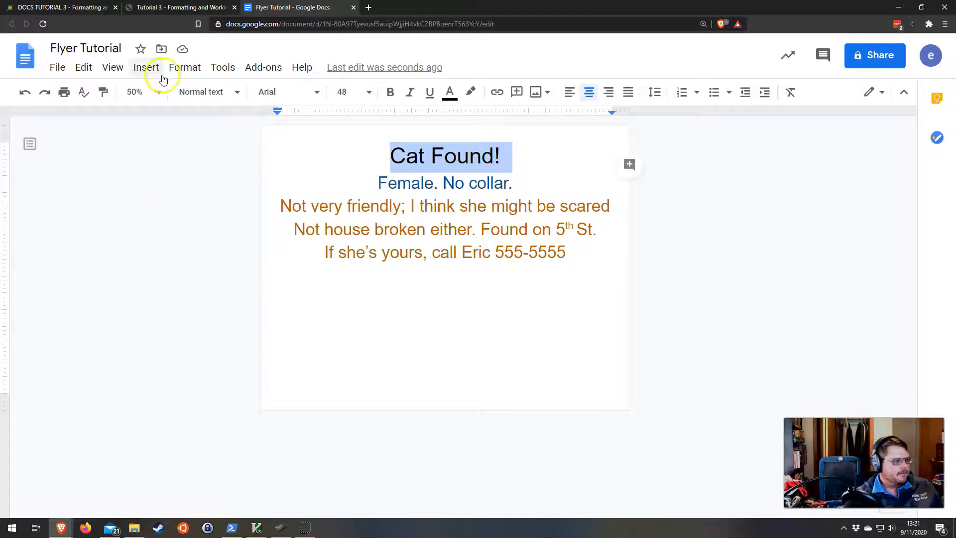
{"action": "left_click", "coordinate": [183, 68]}
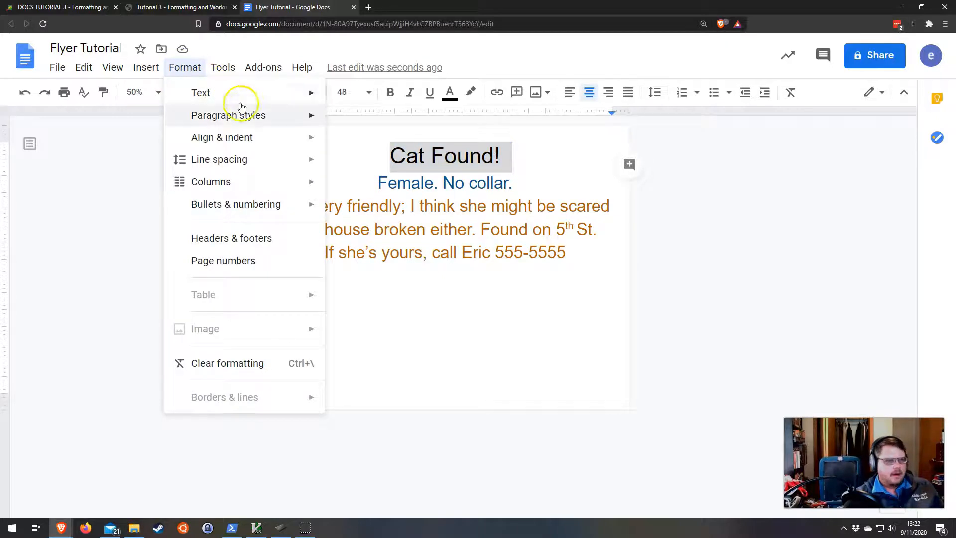
{"action": "mouse_move", "coordinate": [244, 116]}
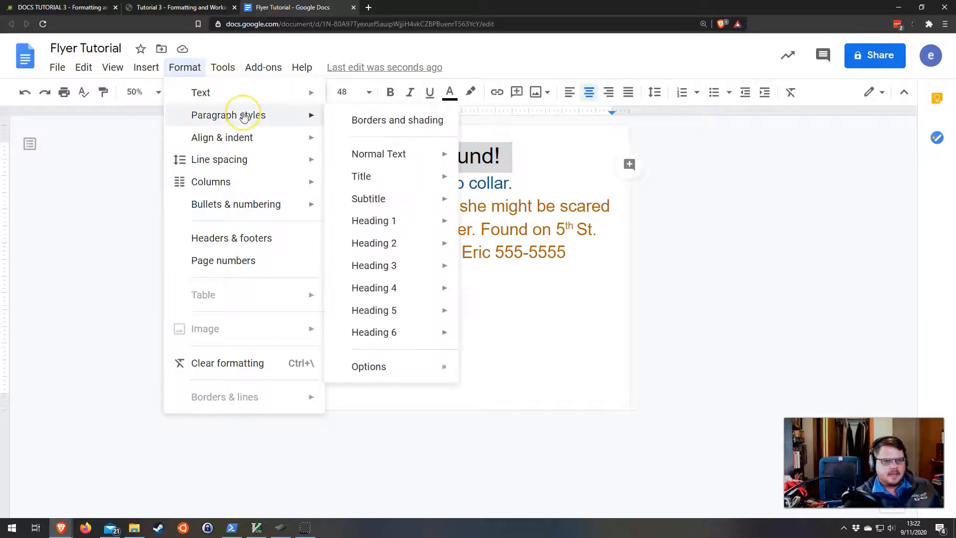
{"action": "left_click", "coordinate": [402, 126]}
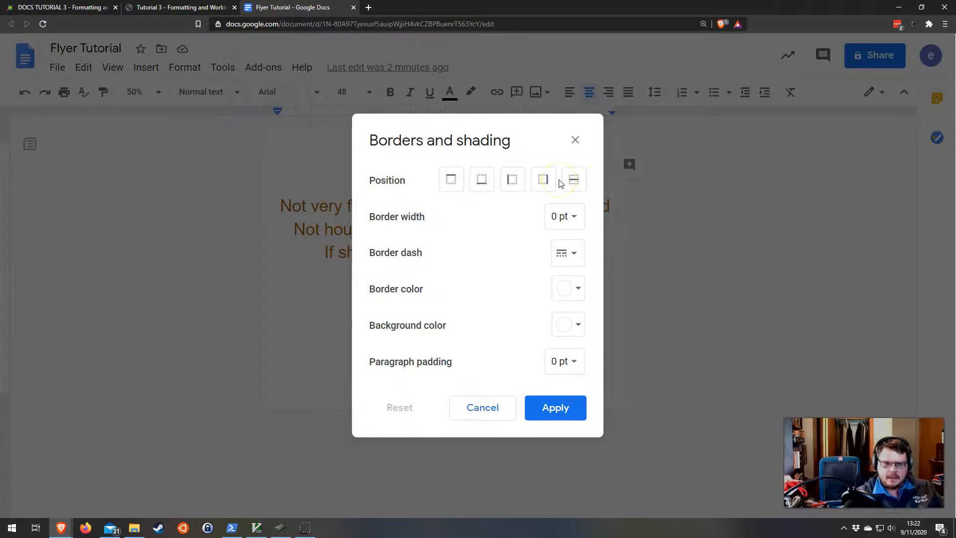
{"action": "left_click", "coordinate": [451, 182]}
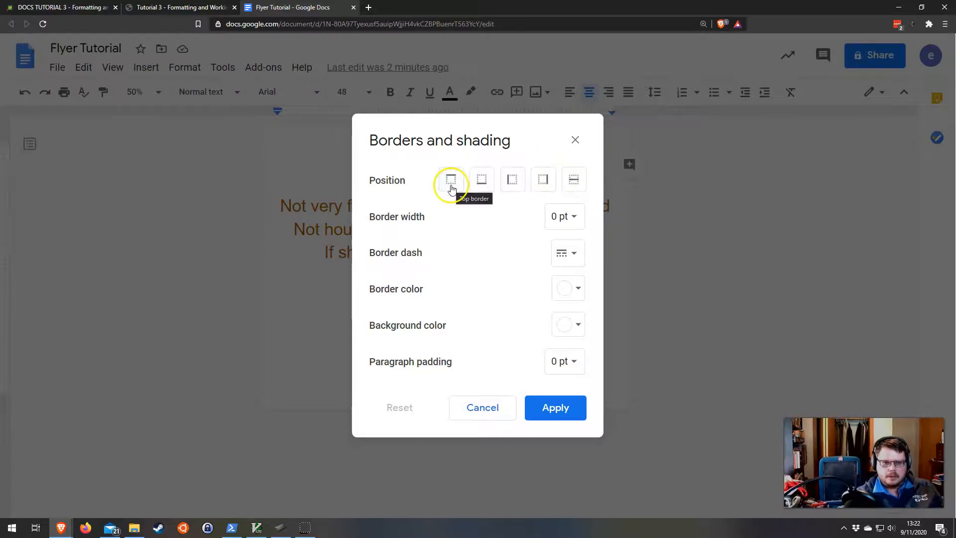
{"action": "left_click", "coordinate": [480, 182]}
{"action": "left_click", "coordinate": [515, 187]}
{"action": "left_click", "coordinate": [543, 180]}
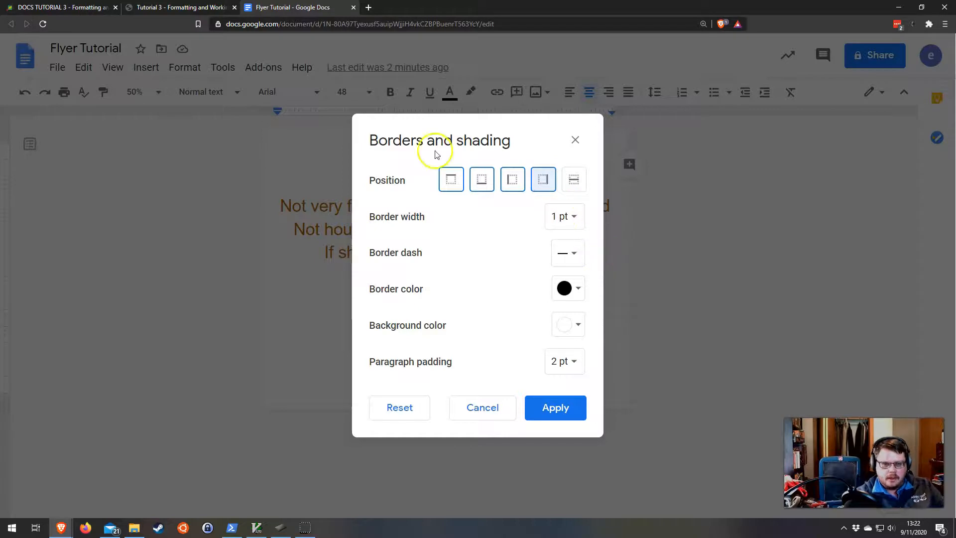
{"action": "left_click", "coordinate": [452, 185]}
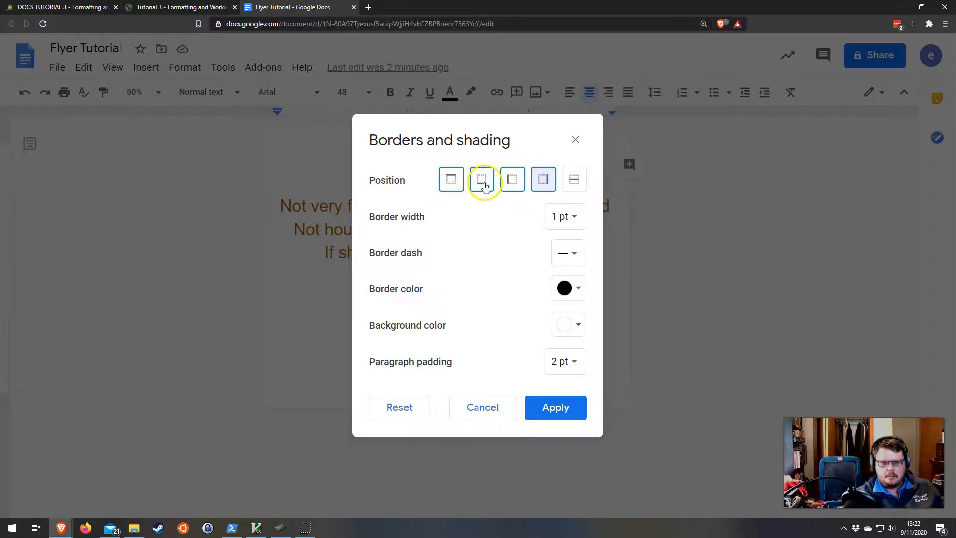
{"action": "left_click", "coordinate": [521, 191]}
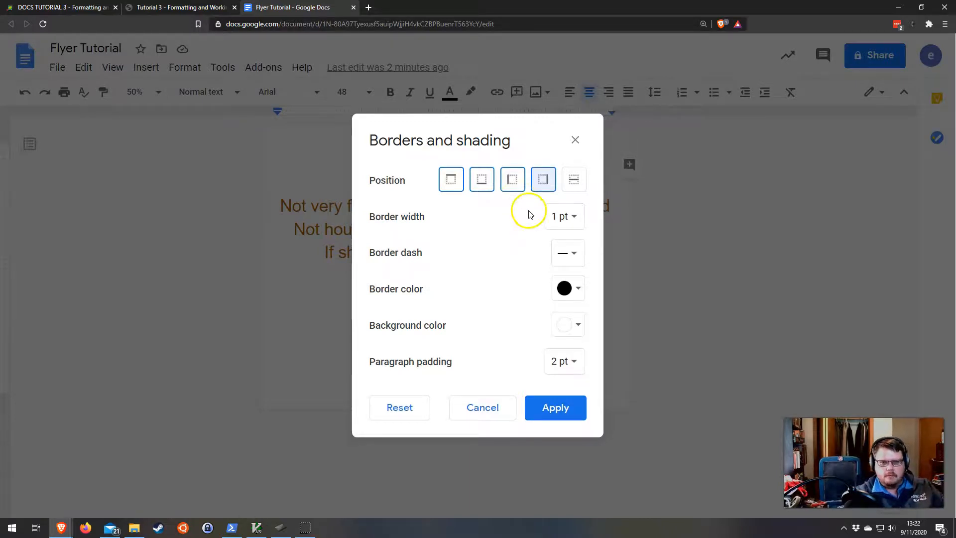
Step: Set the heading's border width to 2.25 pt with a solid line style
{"action": "left_click", "coordinate": [568, 219]}
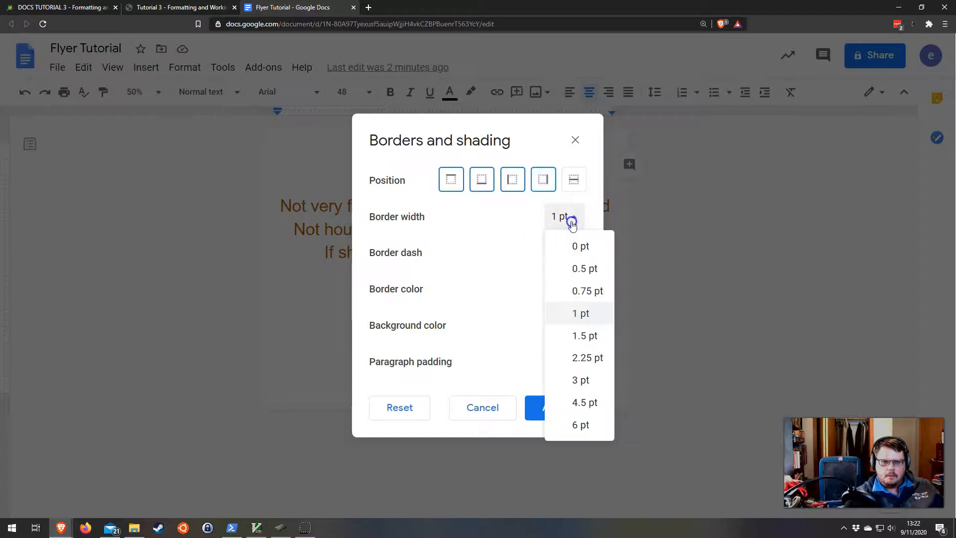
{"action": "left_click", "coordinate": [584, 357]}
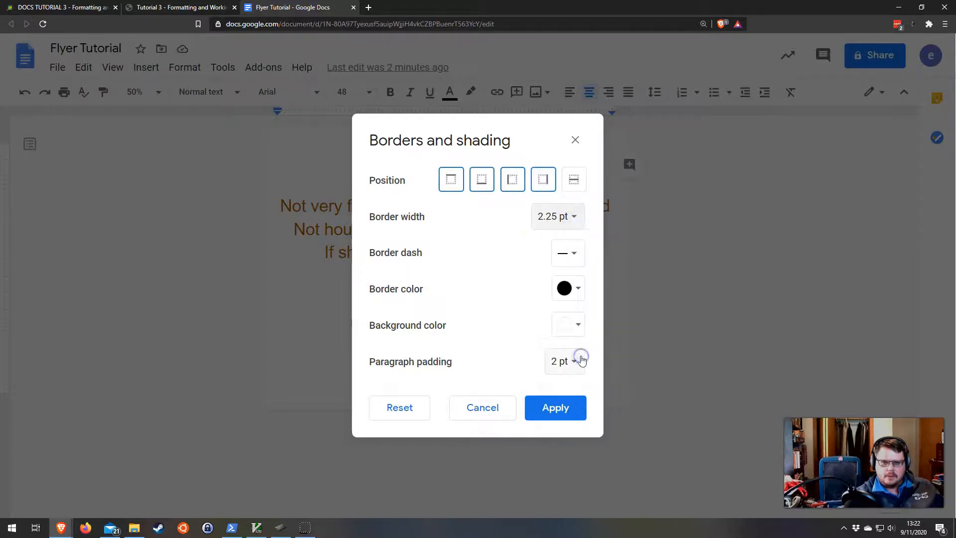
{"action": "left_click", "coordinate": [580, 256]}
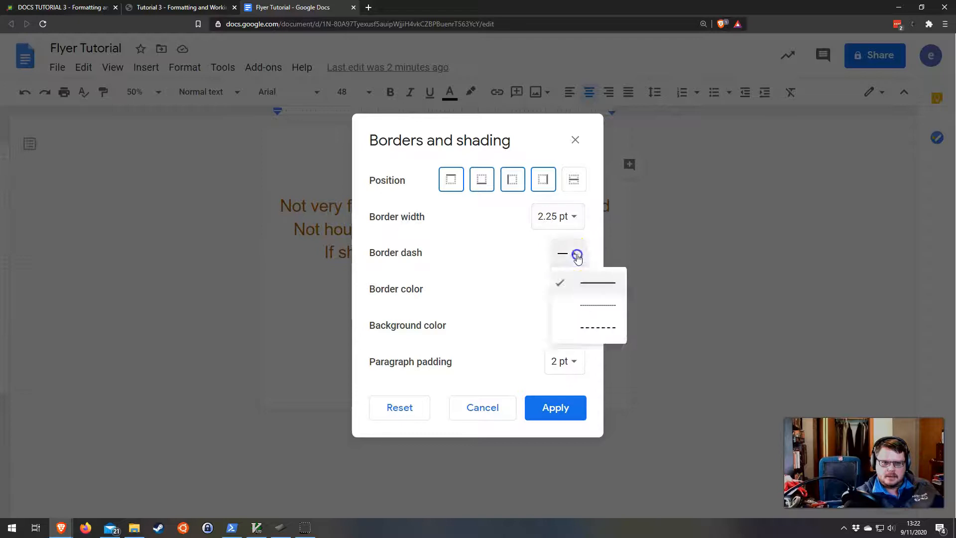
{"action": "left_click", "coordinate": [578, 279]}
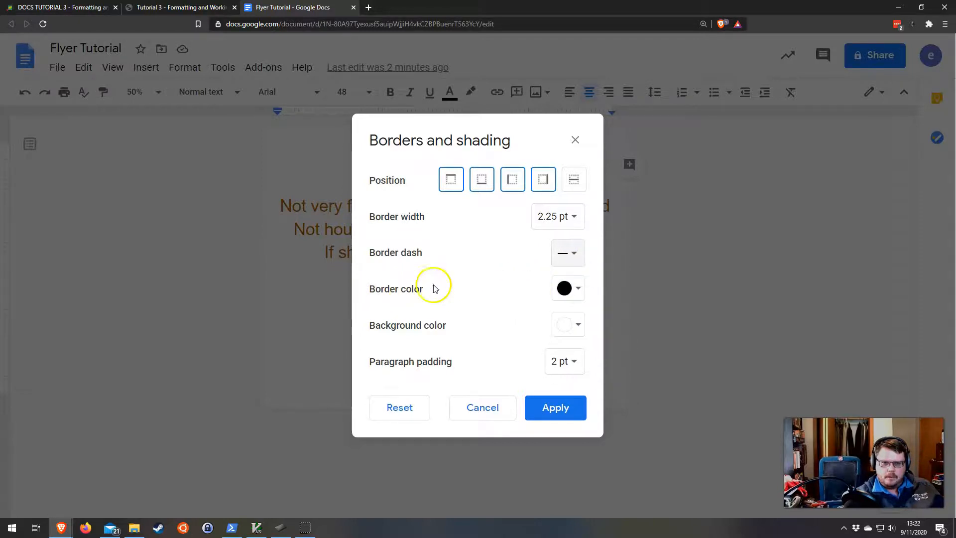
Step: Set the heading's border color to dark blue and its background color to dark orange
{"action": "left_click", "coordinate": [578, 290]}
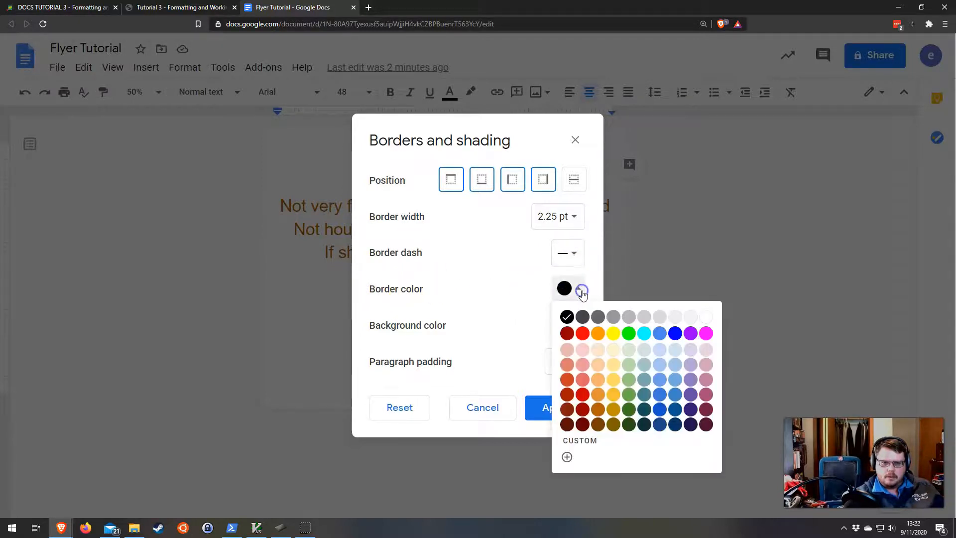
{"action": "left_click", "coordinate": [677, 409]}
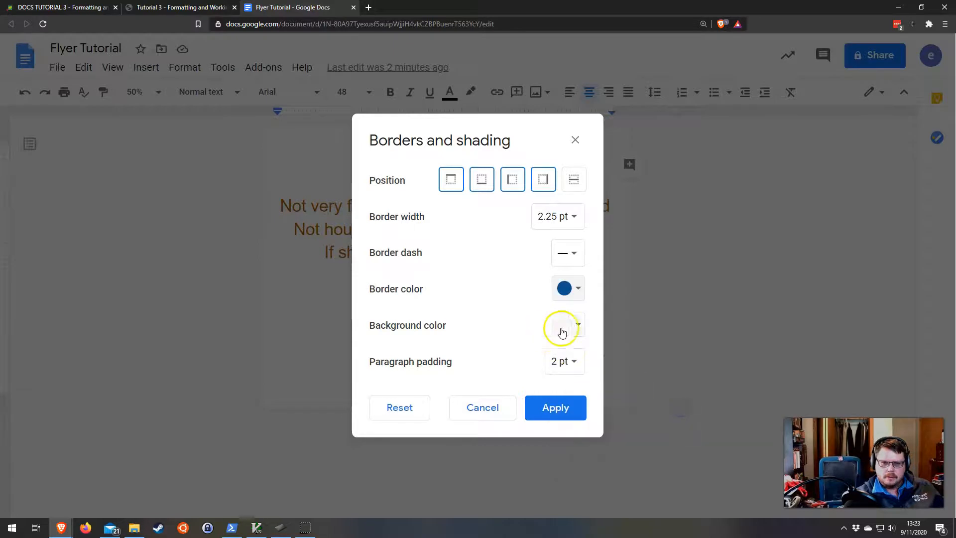
{"action": "left_click", "coordinate": [576, 325]}
{"action": "left_click", "coordinate": [597, 247]}
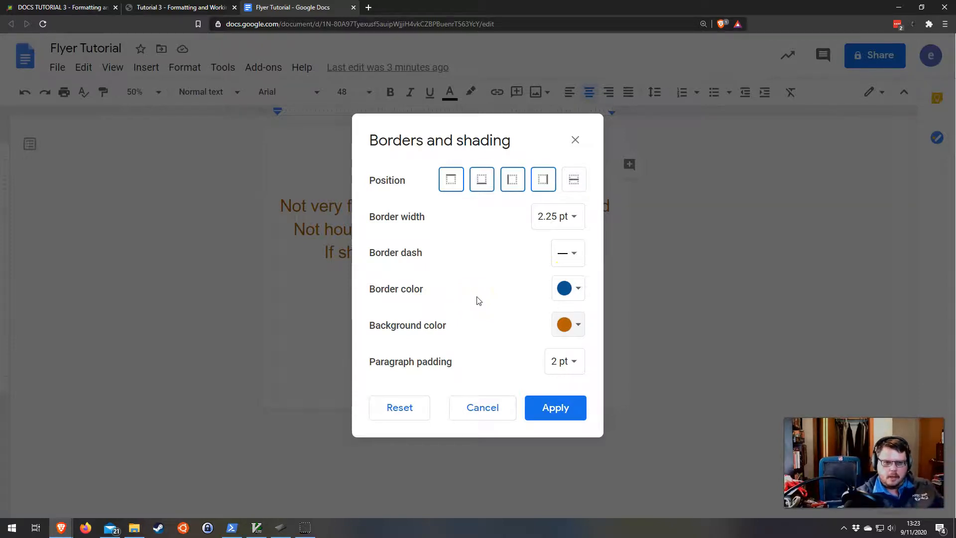
Step: Apply the chosen border and shading settings to the "Cat Found!" heading
{"action": "left_click", "coordinate": [562, 408]}
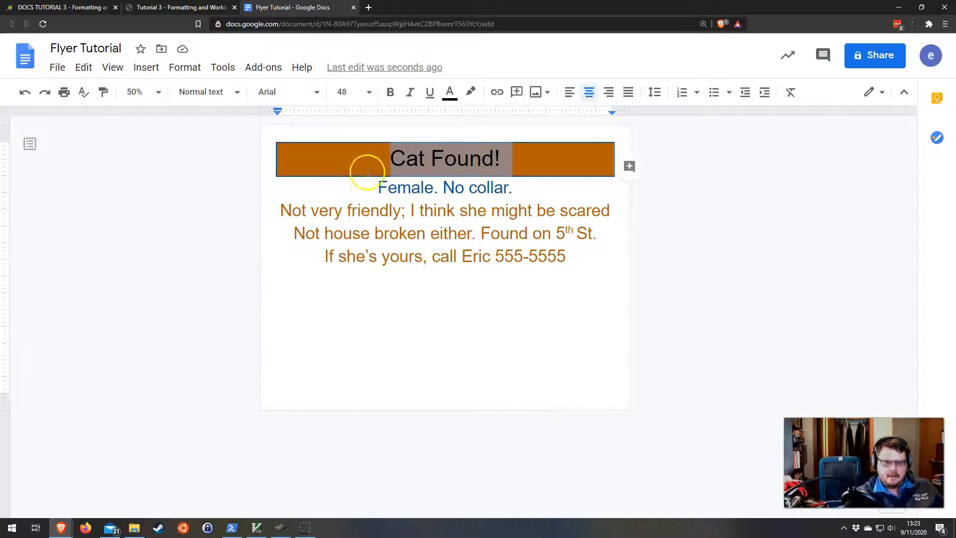
{"action": "left_click", "coordinate": [507, 158]}
{"action": "left_click_drag", "start_coordinate": [391, 157], "coordinate": [499, 152]}
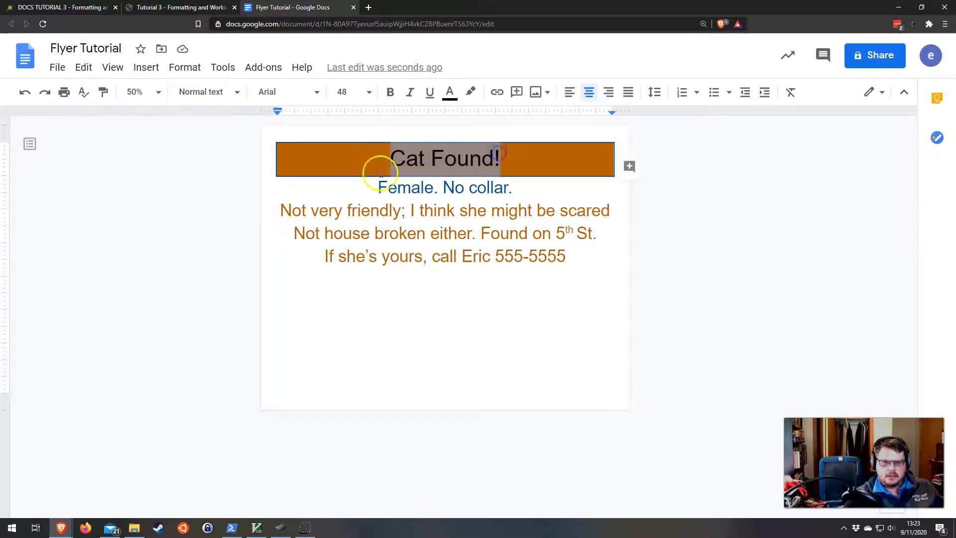
{"action": "left_click", "coordinate": [517, 161]}
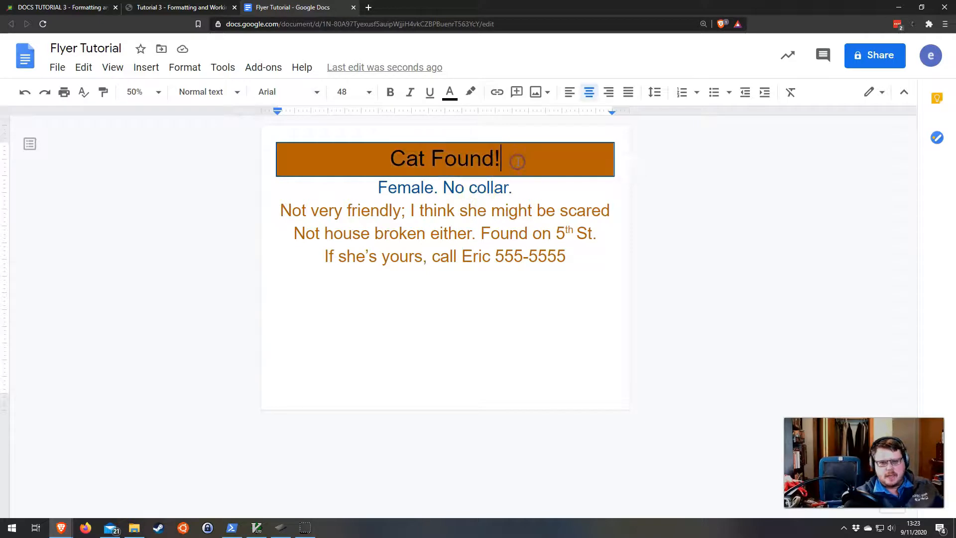
{"action": "triple_click", "coordinate": [363, 155]}
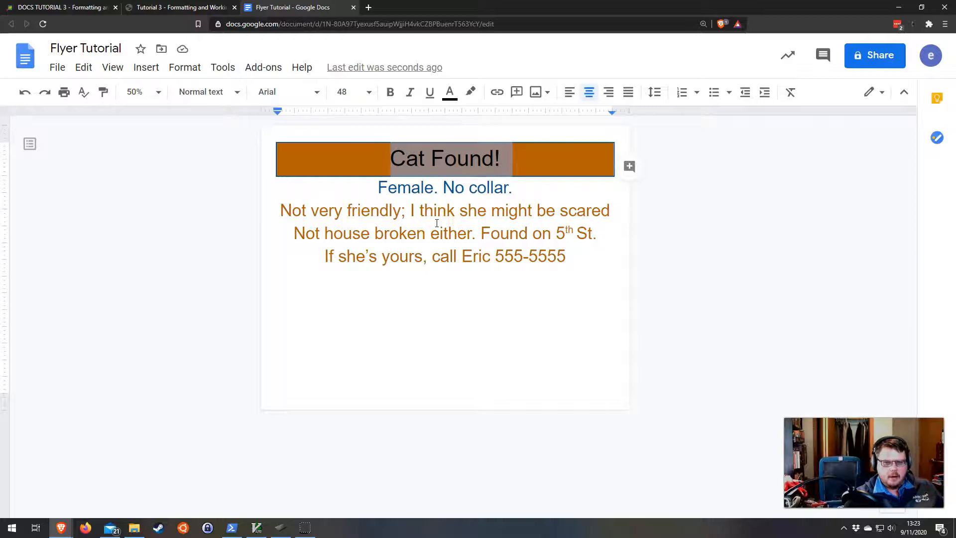
{"action": "left_click", "coordinate": [406, 232]}
{"action": "left_click", "coordinate": [468, 306]}
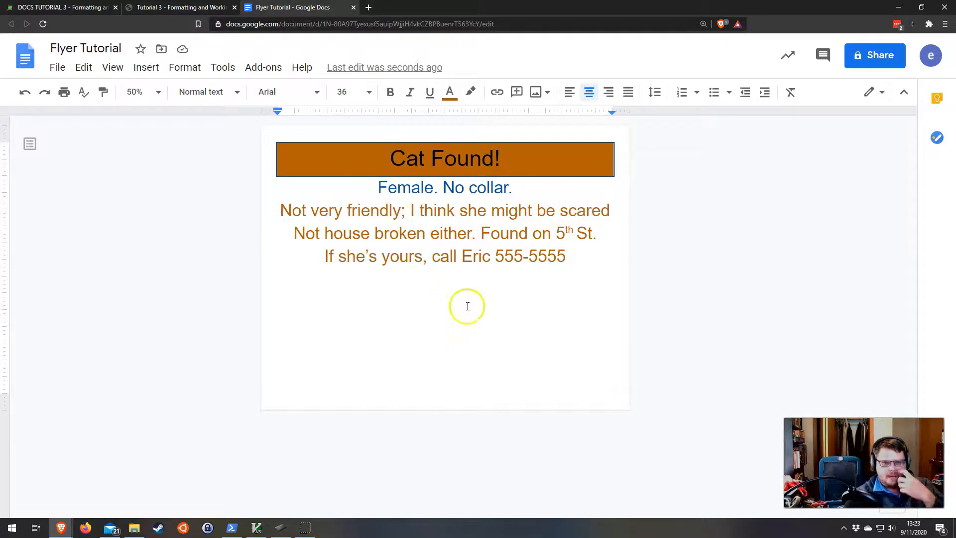
Step: Set the text color of the "Cat Found!" heading to white
{"action": "double_click", "coordinate": [413, 155]}
{"action": "left_click_drag", "start_coordinate": [452, 155], "coordinate": [535, 155]}
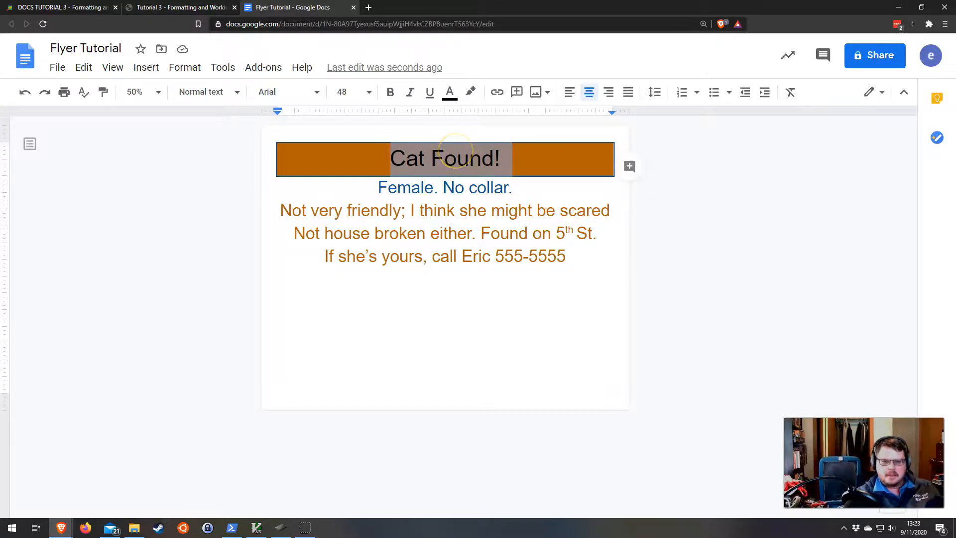
{"action": "left_click", "coordinate": [450, 93]}
{"action": "left_click", "coordinate": [594, 118]}
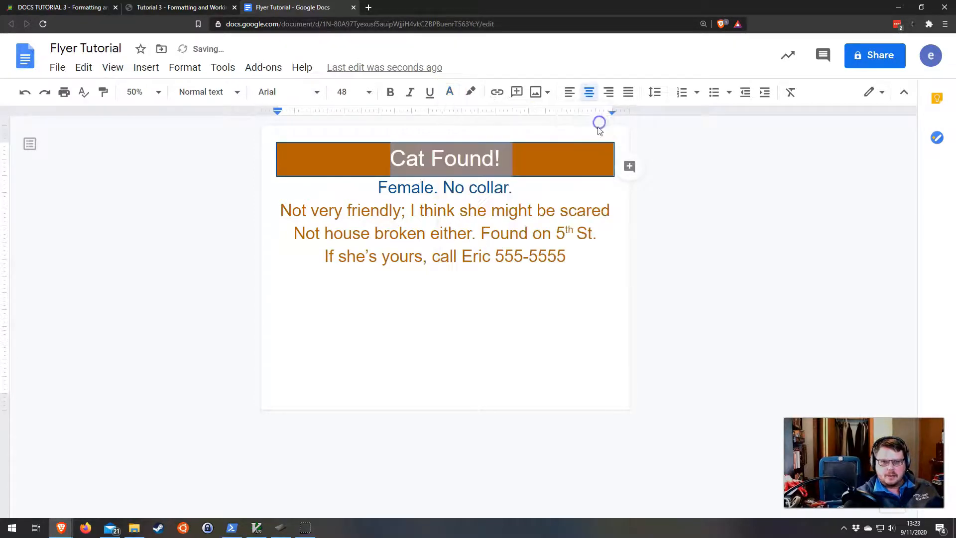
{"action": "left_click", "coordinate": [568, 282]}
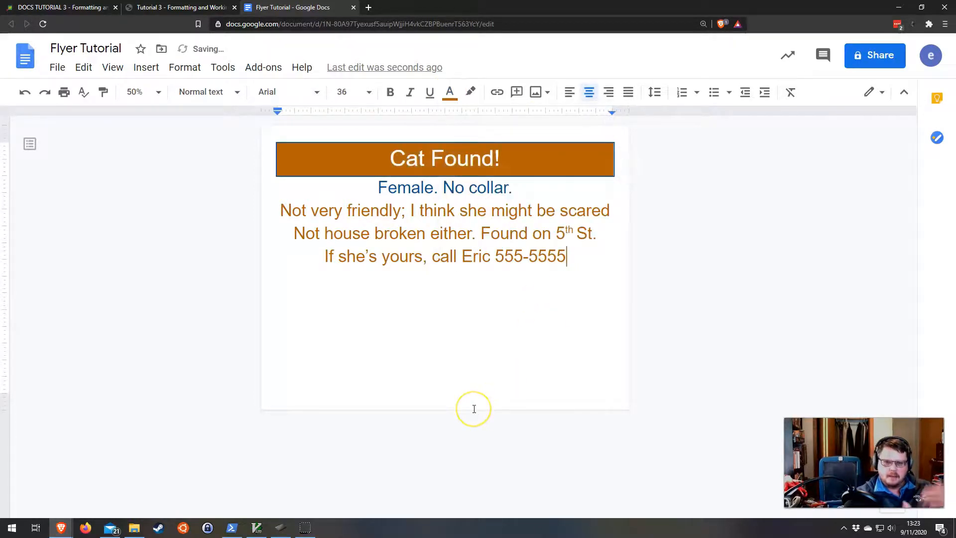
{"action": "left_click", "coordinate": [360, 320]}
{"action": "left_click", "coordinate": [302, 282]}
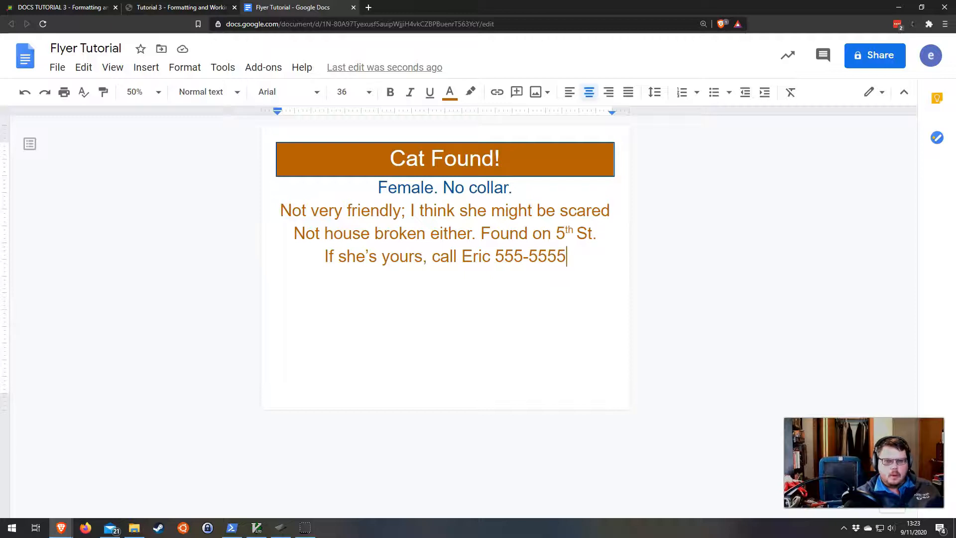
{"action": "left_click_drag", "start_coordinate": [386, 157], "coordinate": [523, 157]}
{"action": "left_click_drag", "start_coordinate": [324, 256], "coordinate": [582, 256]}
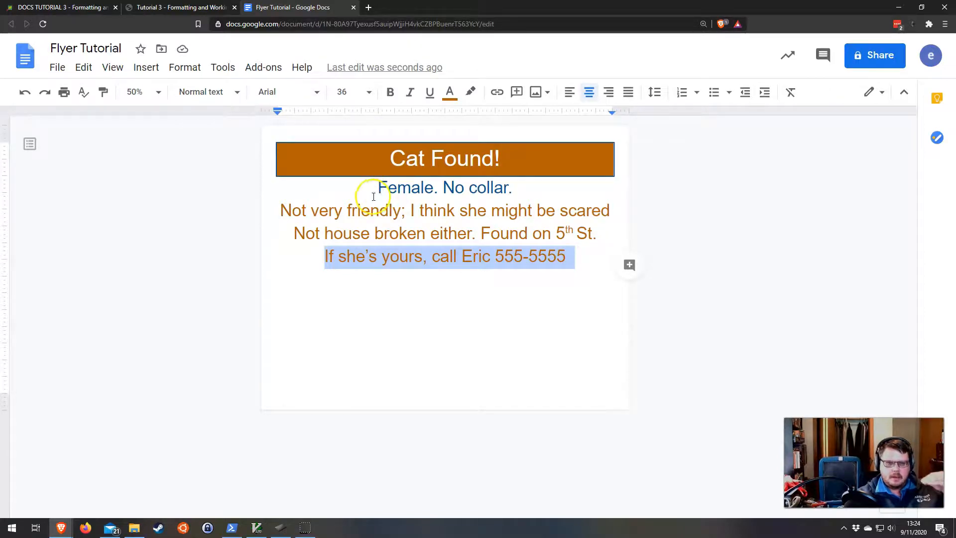
{"action": "left_click_drag", "start_coordinate": [386, 159], "coordinate": [515, 157]}
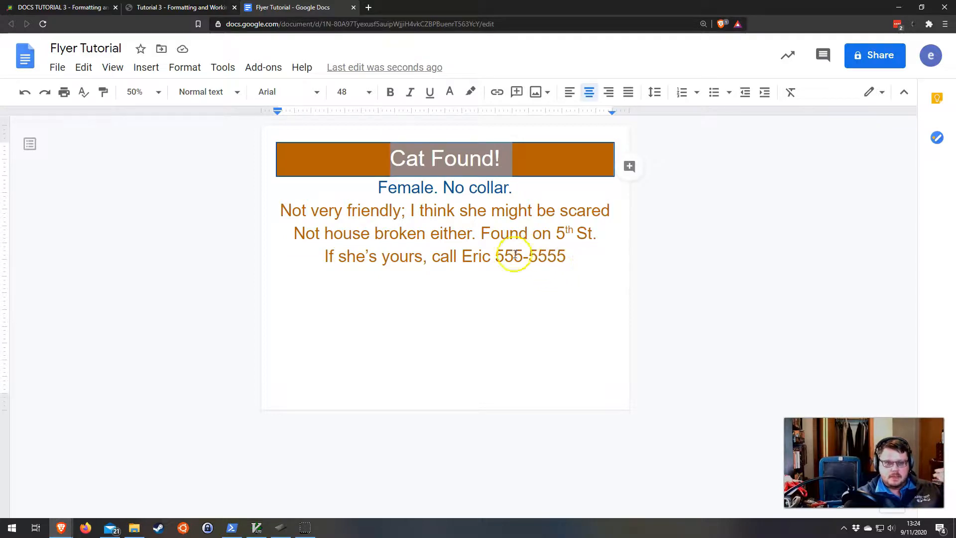
Step: Try copying the "Cat Found!" heading's formatting onto the "If she's yours" line with Paint format, and undo it
{"action": "left_click", "coordinate": [391, 158]}
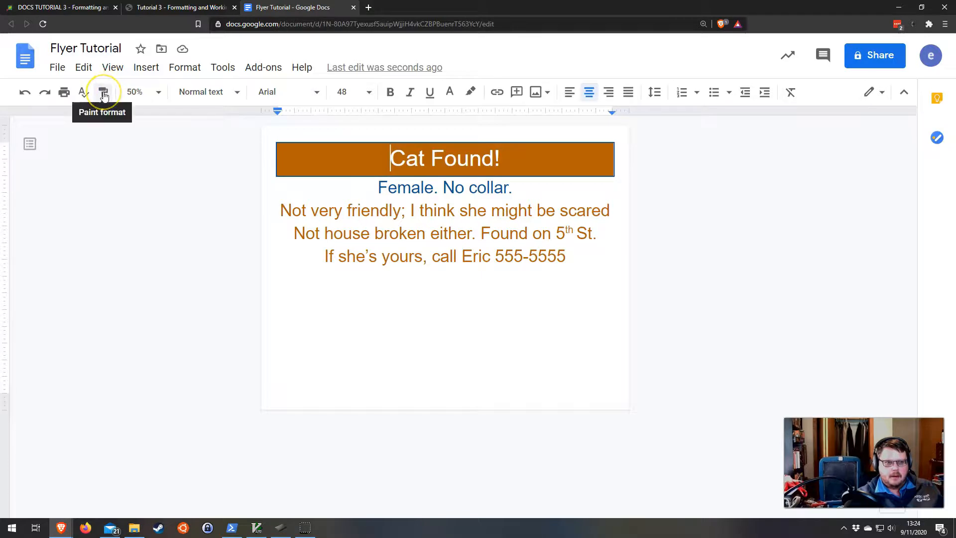
{"action": "left_click", "coordinate": [103, 94]}
{"action": "mouse_move", "coordinate": [390, 158]}
{"action": "left_mouse_down"}
{"action": "mouse_move", "coordinate": [573, 179]}
{"action": "mouse_move", "coordinate": [574, 167]}
{"action": "mouse_move", "coordinate": [363, 156]}
{"action": "mouse_move", "coordinate": [536, 158]}
{"action": "mouse_move", "coordinate": [360, 158]}
{"action": "mouse_move", "coordinate": [545, 159]}
{"action": "left_mouse_up"}
{"action": "left_click", "coordinate": [101, 97]}
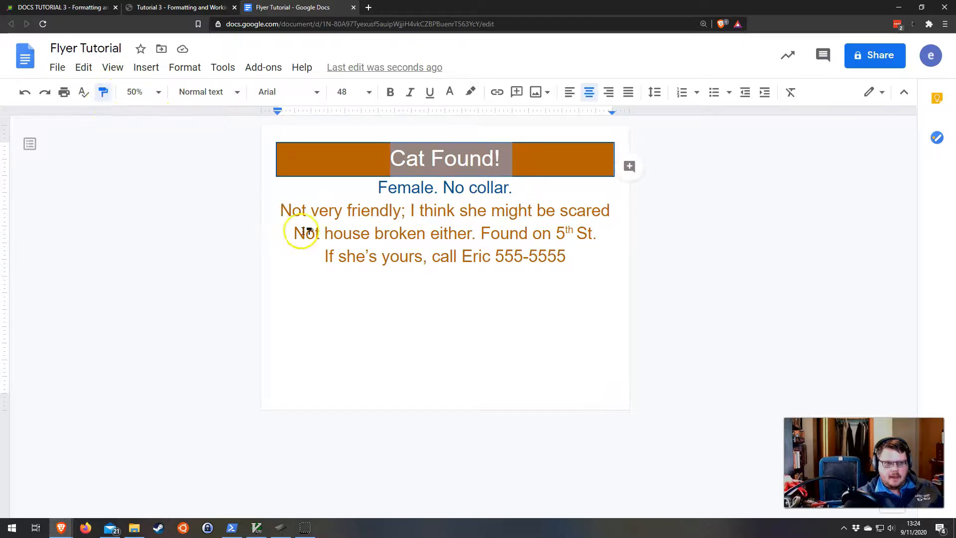
{"action": "left_click_drag", "start_coordinate": [300, 255], "coordinate": [620, 265]}
{"action": "left_click", "coordinate": [717, 268]}
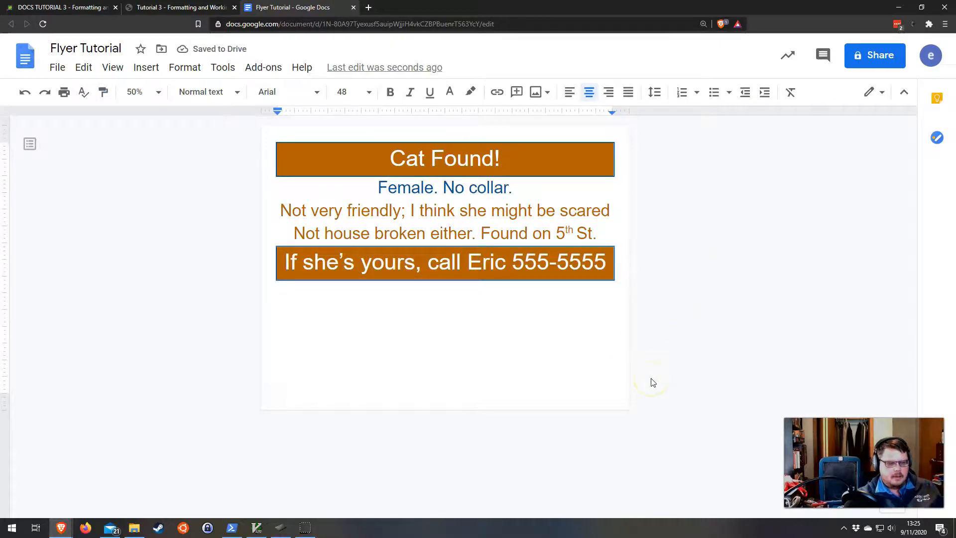
{"action": "key", "text": "ctrl+z"}
{"action": "left_click", "coordinate": [499, 314]}
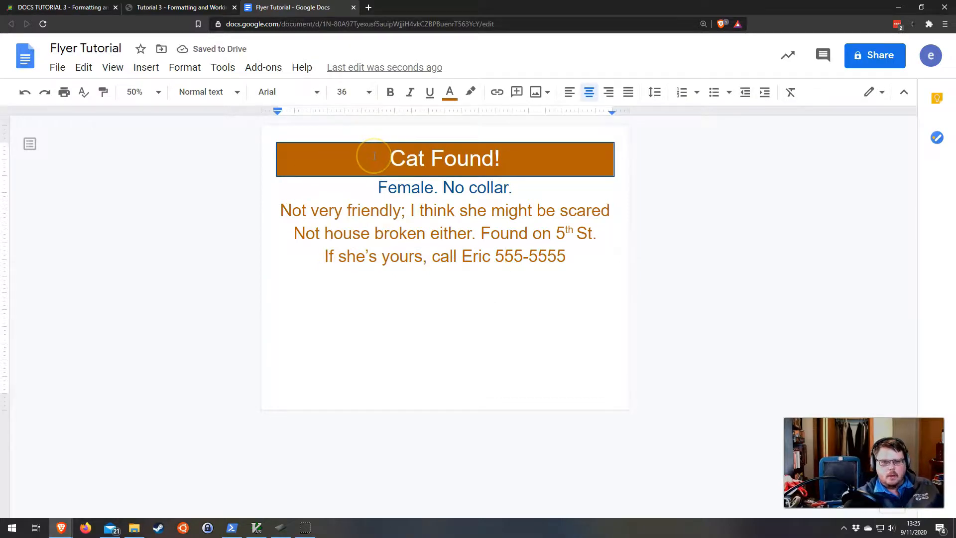
Step: Copy the "Cat Found!" heading's formatting onto the whole "If she's yours" contact line with Paint format
{"action": "left_click_drag", "start_coordinate": [373, 156], "coordinate": [606, 146]}
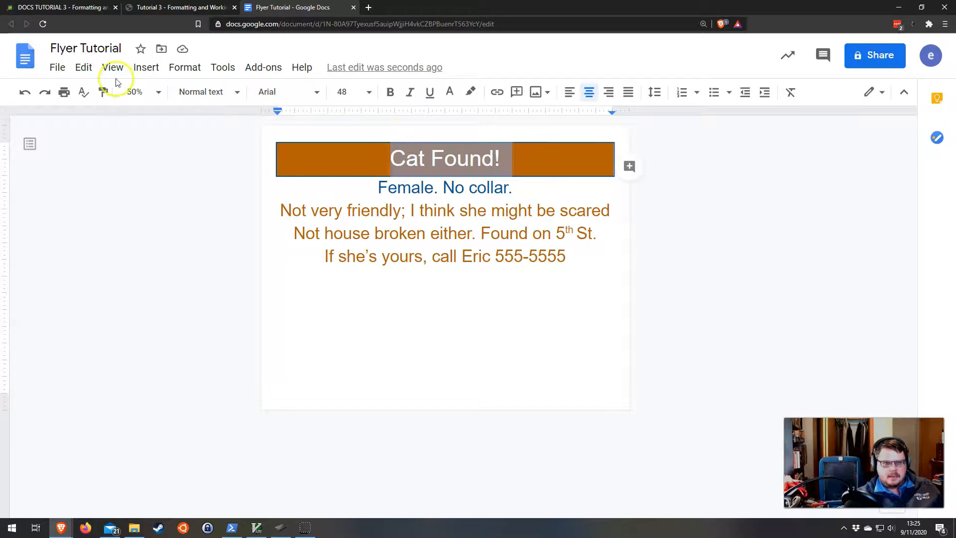
{"action": "left_click", "coordinate": [105, 93]}
{"action": "left_click_drag", "start_coordinate": [321, 256], "coordinate": [582, 262]}
{"action": "left_click", "coordinate": [735, 308]}
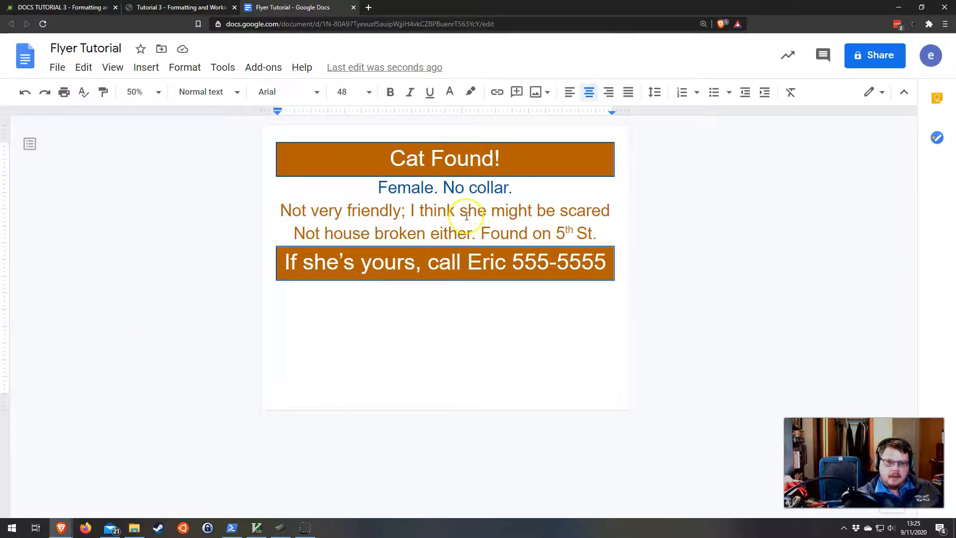
Step: Insert a blank line directly below "Female. No collar."
{"action": "left_click", "coordinate": [527, 187]}
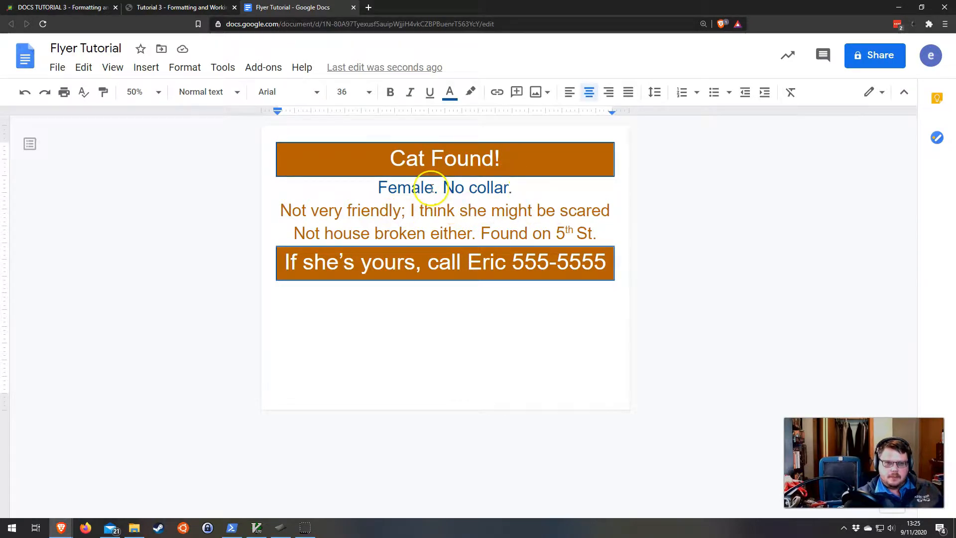
{"action": "left_click_drag", "start_coordinate": [431, 188], "coordinate": [468, 210]}
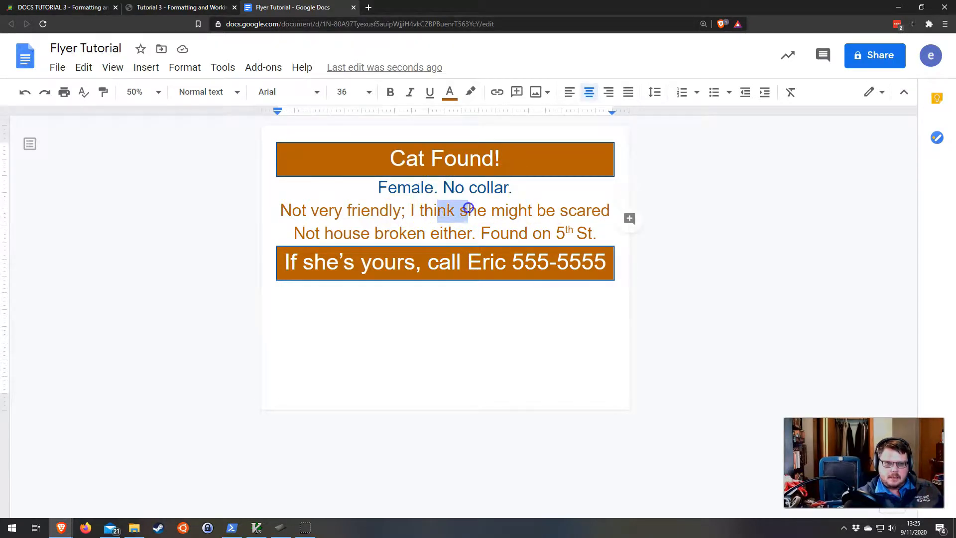
{"action": "left_click", "coordinate": [530, 185]}
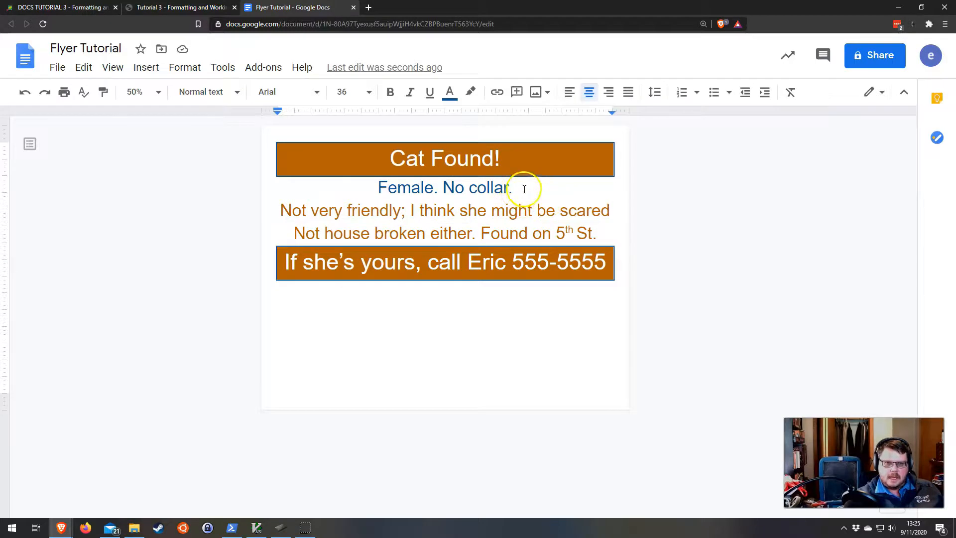
{"action": "key", "text": "Return"}
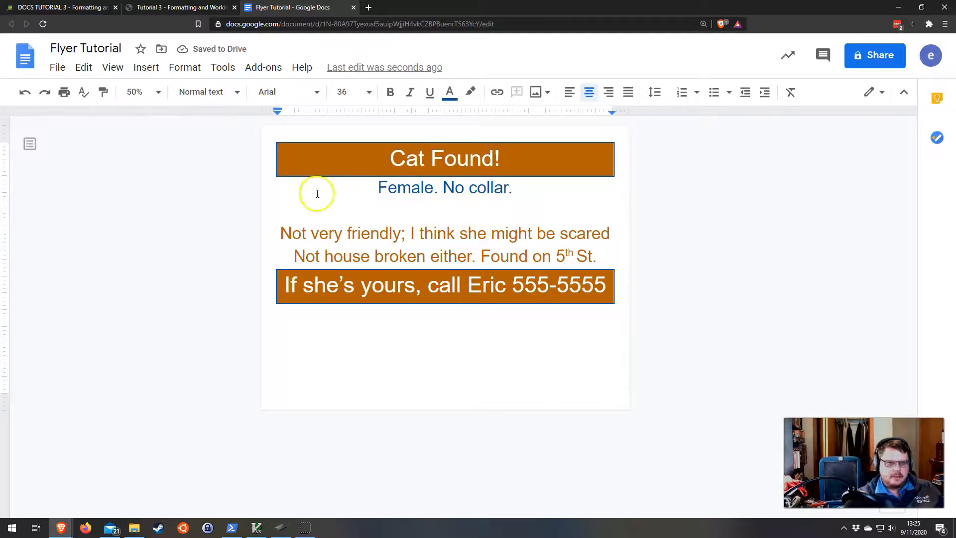
Step: Open the Start Image link from the Tutorial 3 web page in a new browser tab and switch to it
{"action": "left_click", "coordinate": [154, 8]}
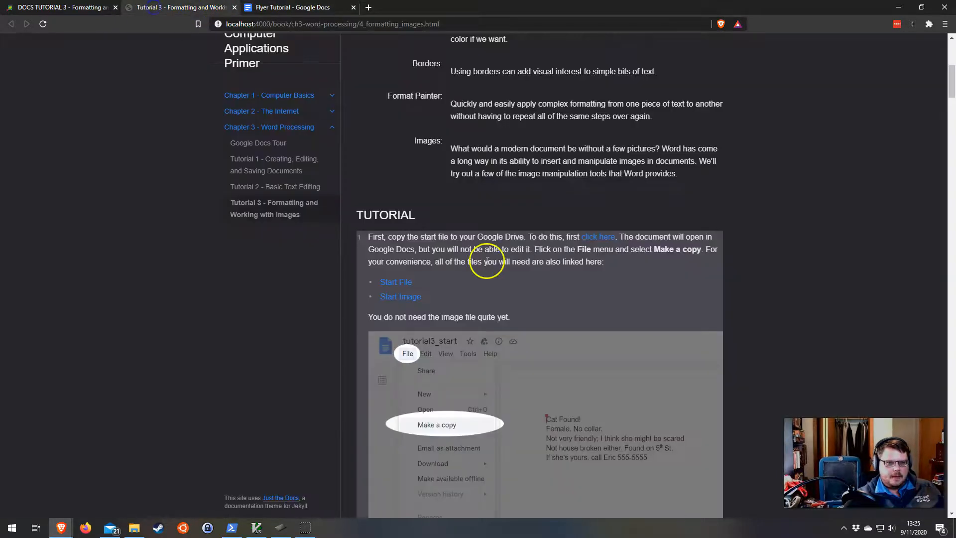
{"action": "scroll", "coordinate": [424, 260], "scroll_direction": "down", "scroll_amount": 1}
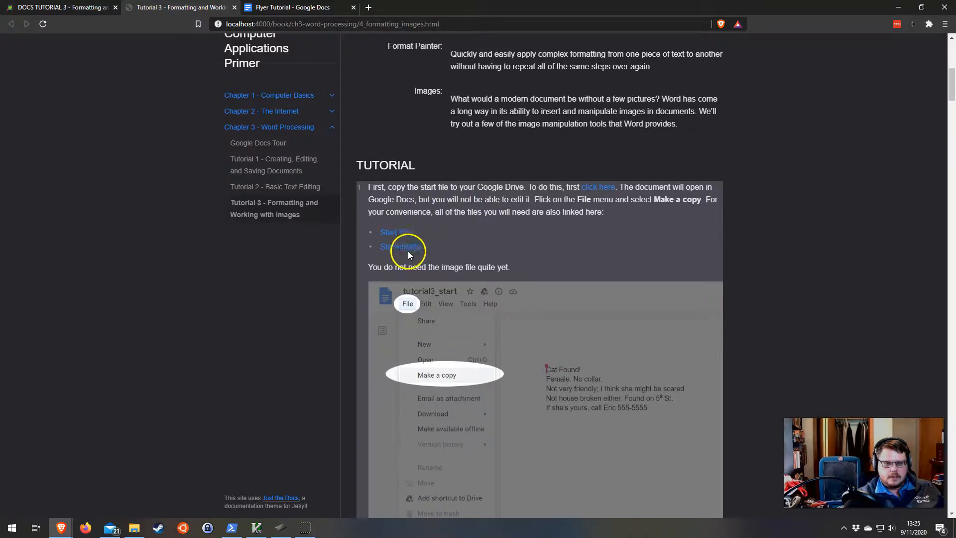
{"action": "right_click", "coordinate": [418, 251]}
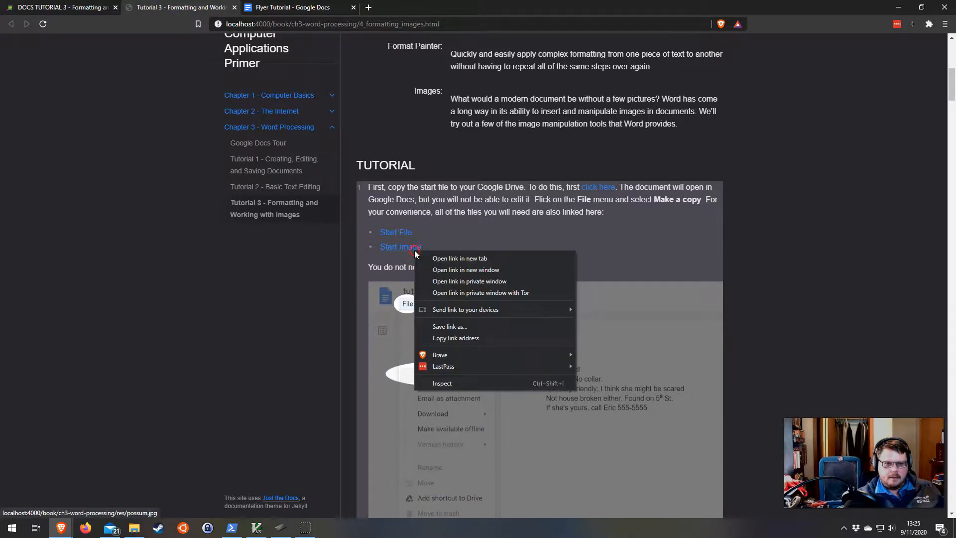
{"action": "left_click", "coordinate": [428, 258]}
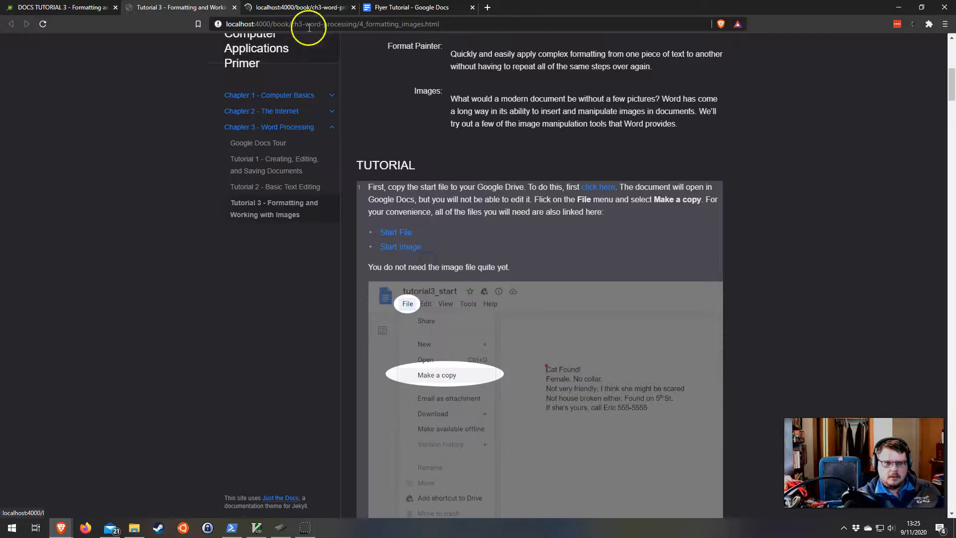
{"action": "key", "text": "ctrl+Tab"}
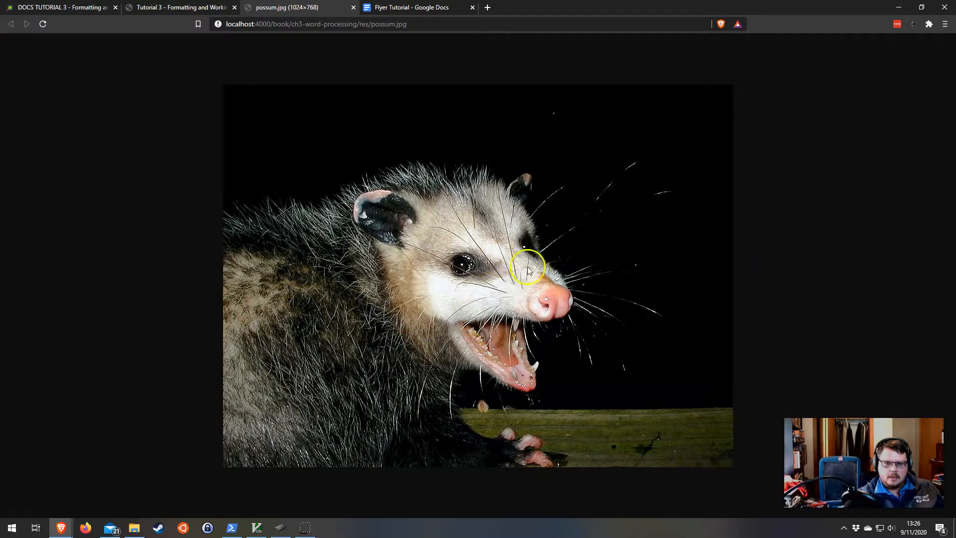
Step: Copy the possum.jpg image to the clipboard
{"action": "right_click", "coordinate": [563, 191]}
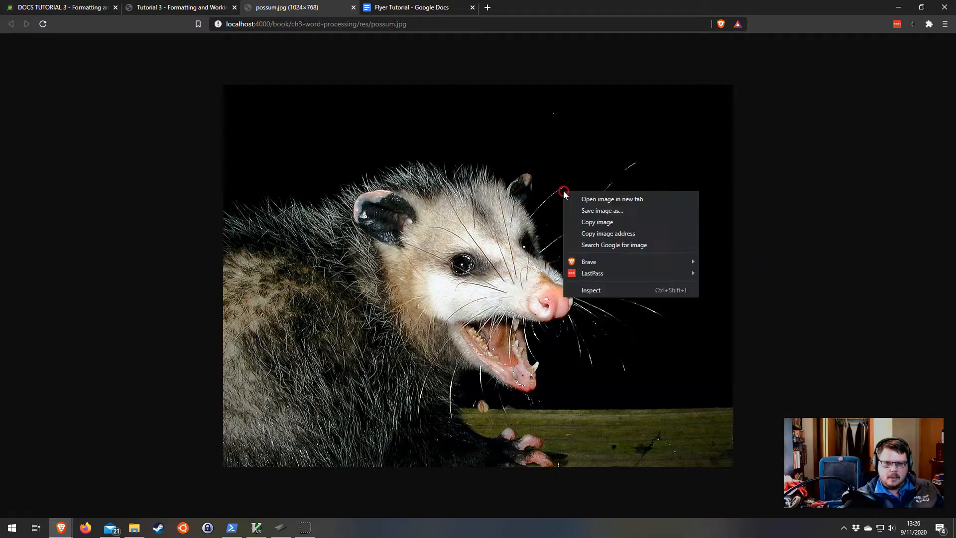
{"action": "right_click", "coordinate": [359, 183]}
{"action": "left_click", "coordinate": [398, 215]}
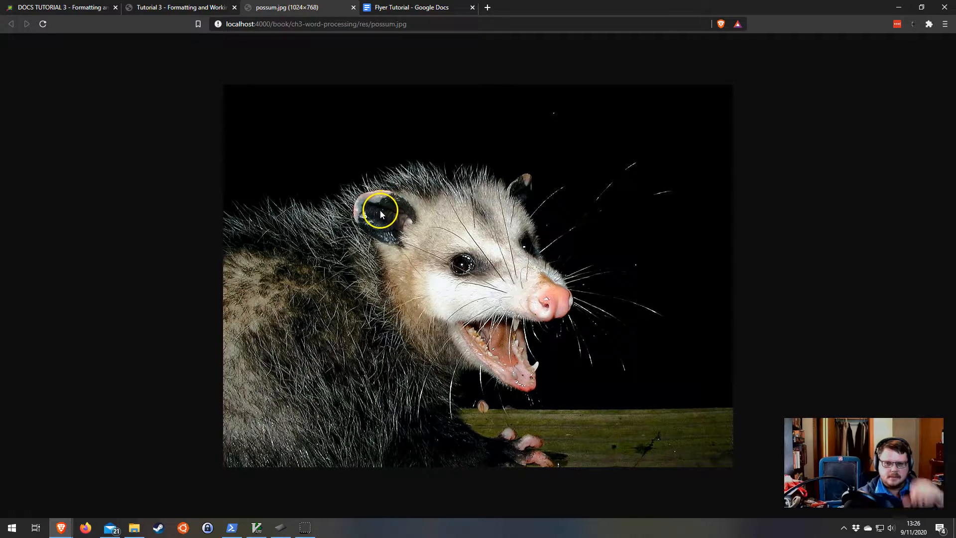
Step: Switch back to the Flyer Tutorial document and paste the possum image into the blank line below "Female. No collar."
{"action": "left_click", "coordinate": [417, 12]}
{"action": "left_click", "coordinate": [433, 209]}
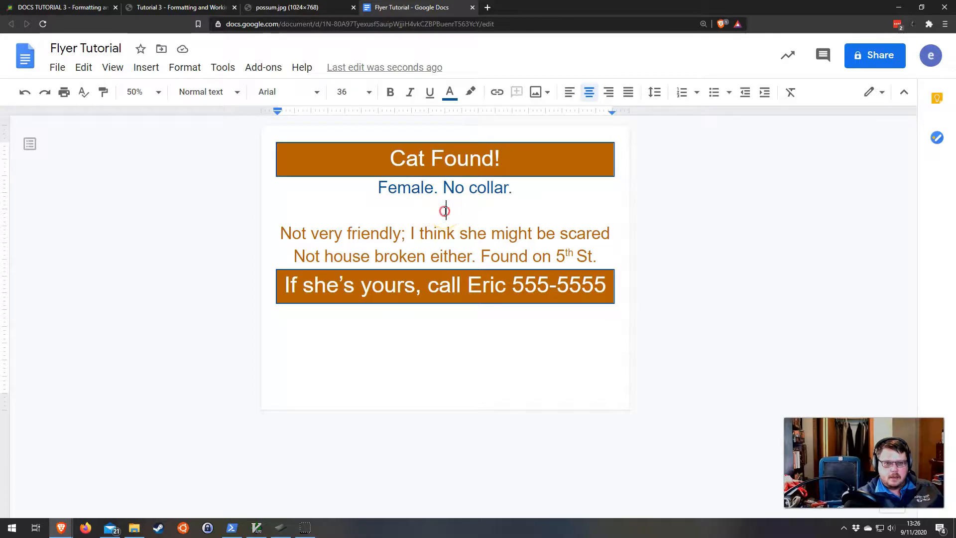
{"action": "right_click", "coordinate": [444, 209]}
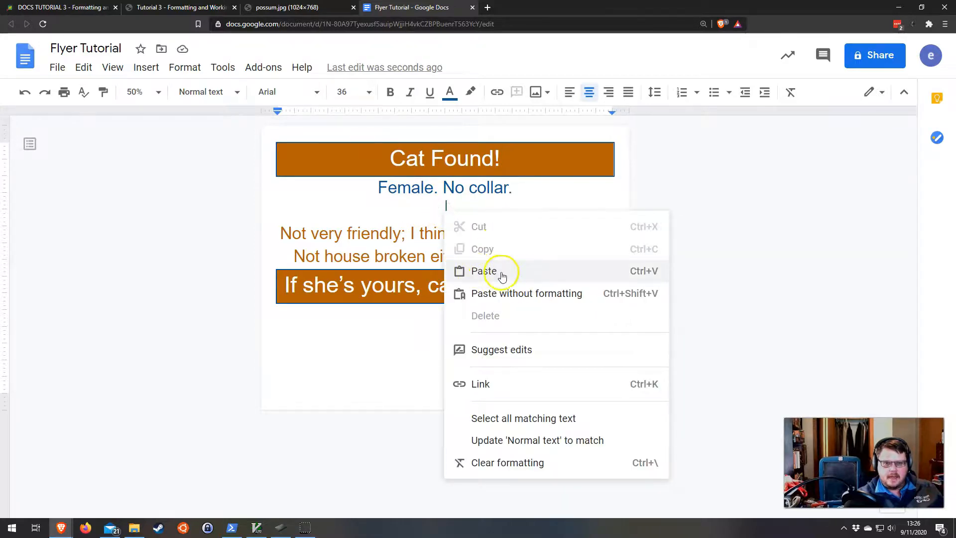
{"action": "right_click", "coordinate": [444, 214]}
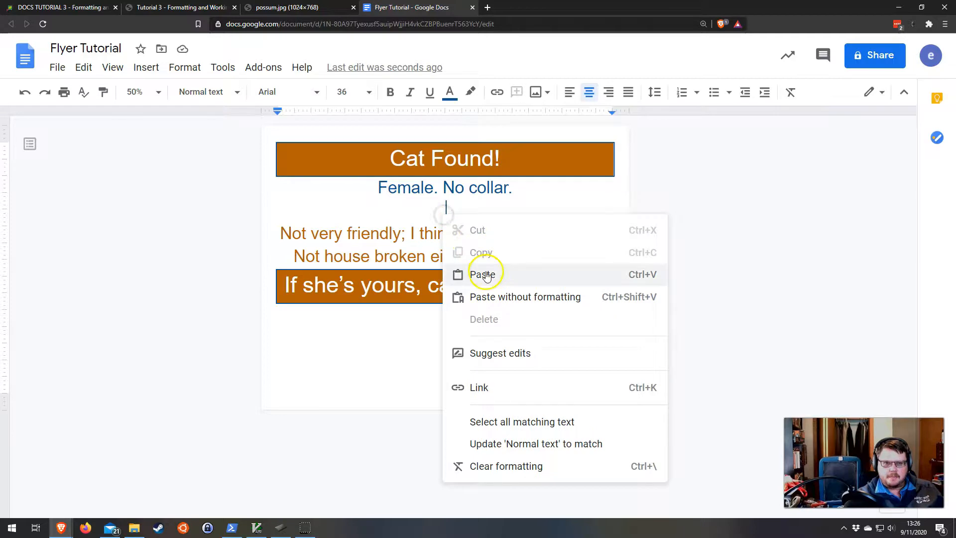
{"action": "left_click", "coordinate": [423, 204]}
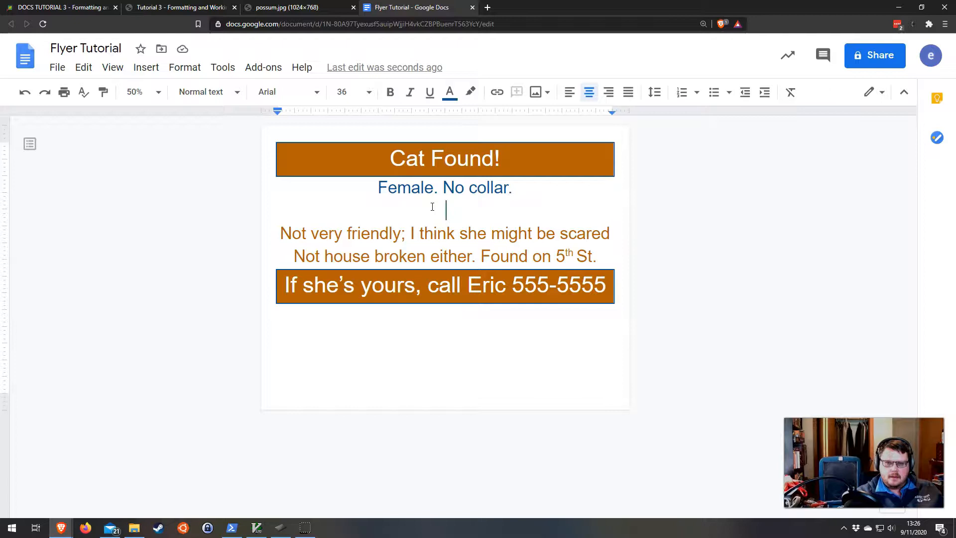
{"action": "right_click", "coordinate": [432, 207]}
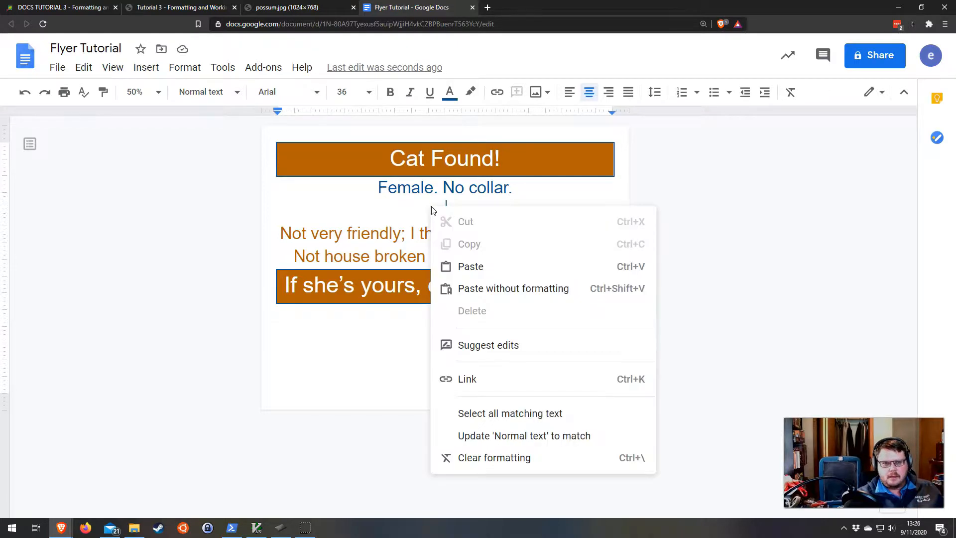
{"action": "left_click", "coordinate": [395, 205]}
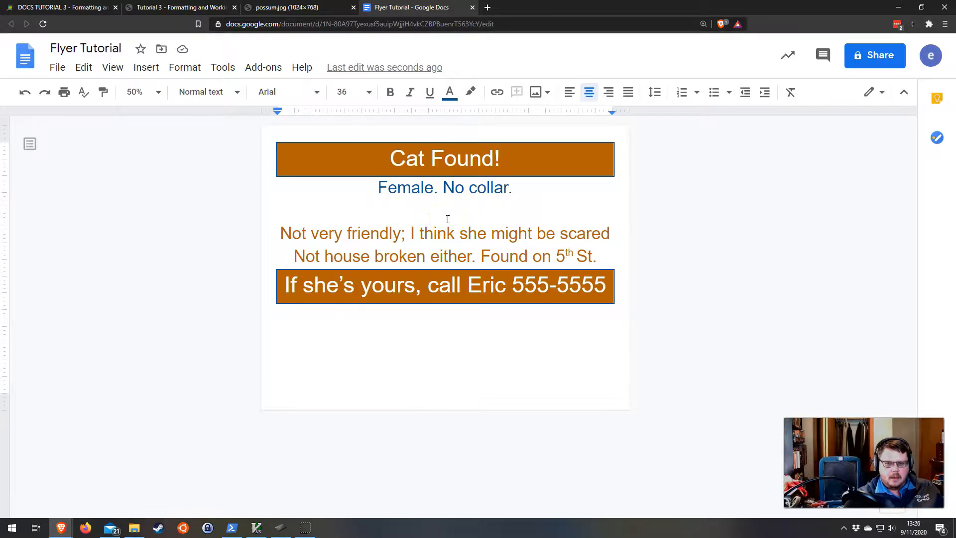
{"action": "key", "text": "ctrl+v"}
{"action": "left_click", "coordinate": [423, 218]}
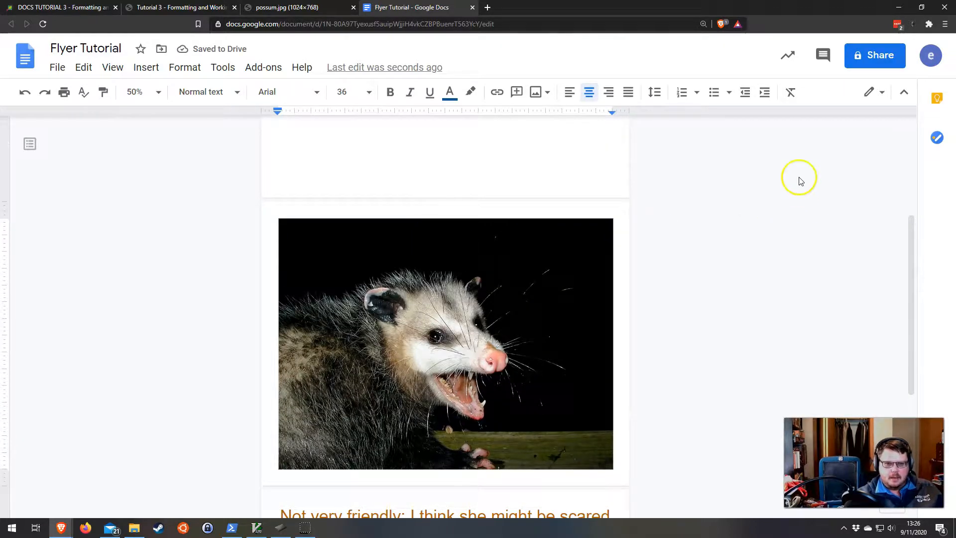
Step: Examine how the pasted possum image spreads the flyer's lines across the pages
{"action": "scroll", "coordinate": [727, 269], "scroll_direction": "up", "scroll_amount": 4}
{"action": "scroll", "coordinate": [727, 269], "scroll_direction": "down", "scroll_amount": 5}
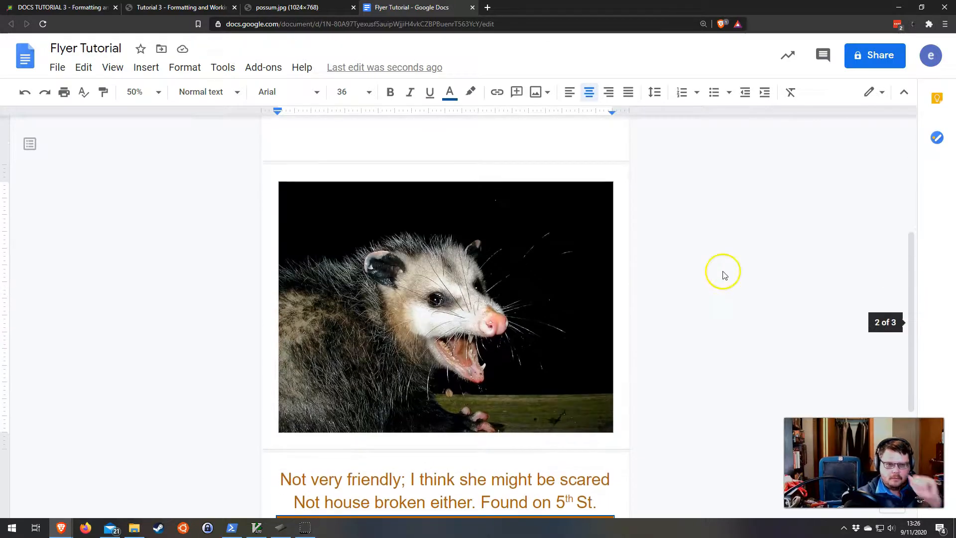
{"action": "scroll", "coordinate": [717, 273], "scroll_direction": "up", "scroll_amount": 5}
{"action": "scroll", "coordinate": [620, 262], "scroll_direction": "down", "scroll_amount": 4}
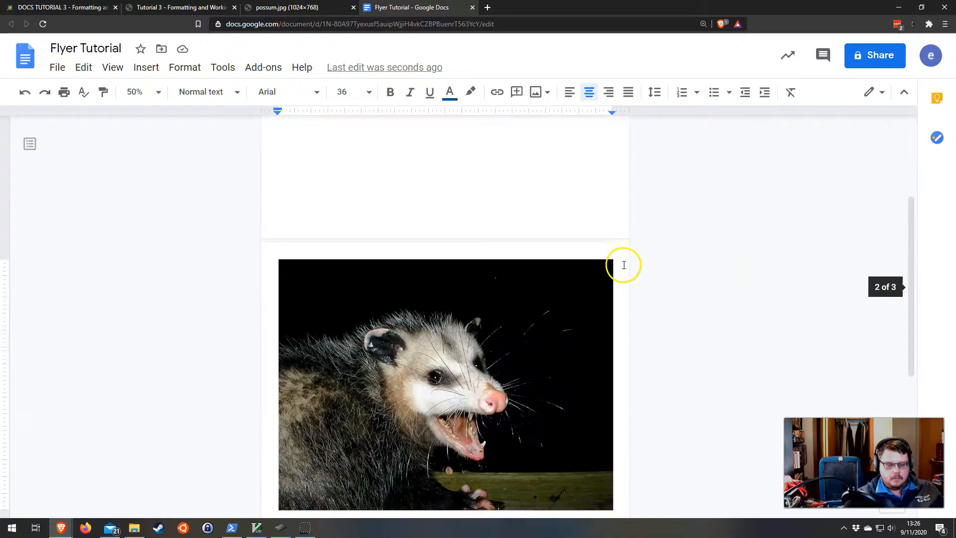
{"action": "left_click", "coordinate": [83, 68]}
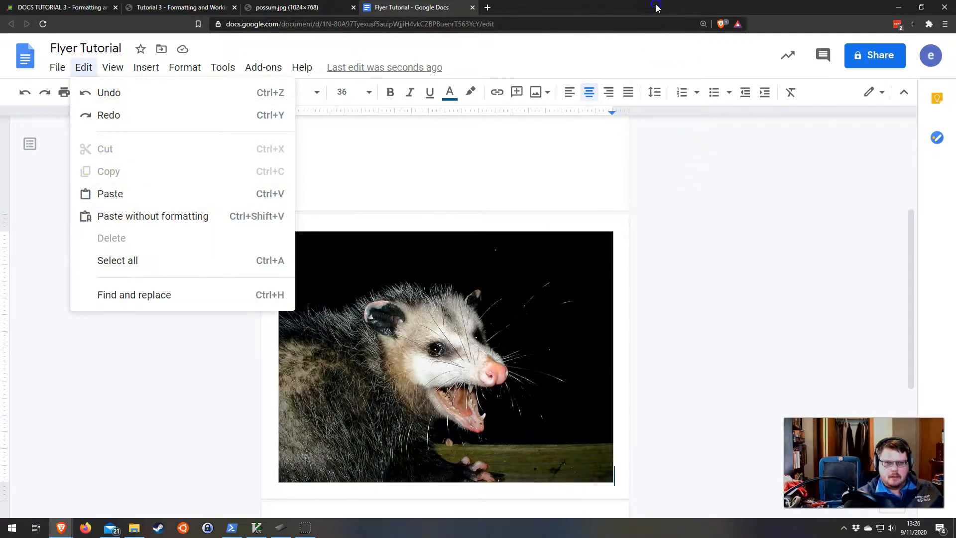
{"action": "left_click", "coordinate": [691, 254]}
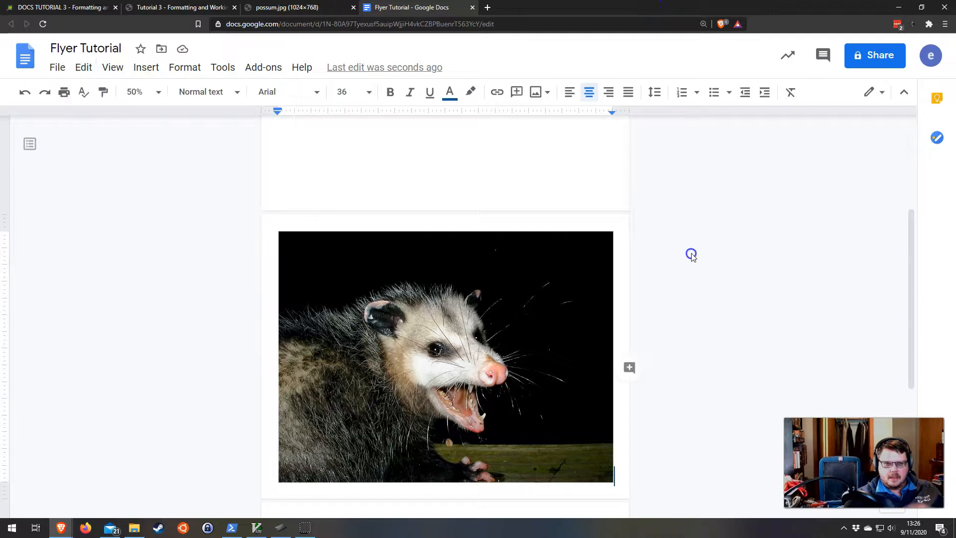
{"action": "left_click", "coordinate": [616, 278]}
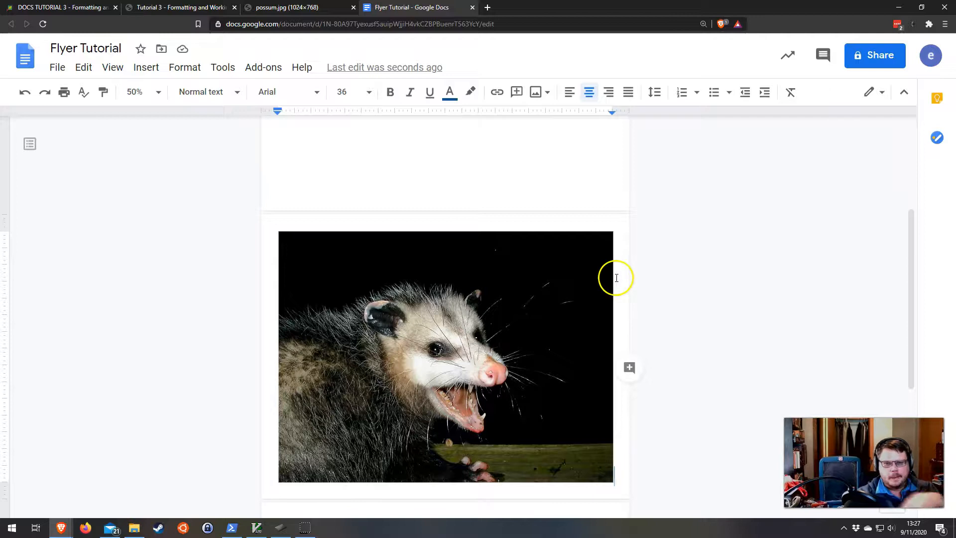
{"action": "left_click", "coordinate": [587, 313]}
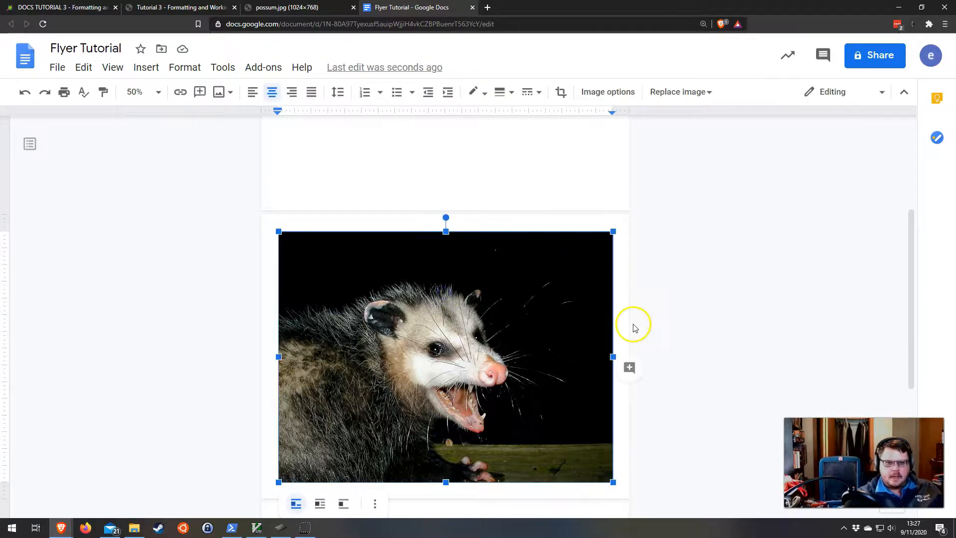
{"action": "scroll", "coordinate": [666, 354], "scroll_direction": "down", "scroll_amount": 2}
{"action": "scroll", "coordinate": [666, 354], "scroll_direction": "up", "scroll_amount": 5}
{"action": "scroll", "coordinate": [666, 353], "scroll_direction": "down", "scroll_amount": 8}
{"action": "scroll", "coordinate": [666, 352], "scroll_direction": "up", "scroll_amount": 4}
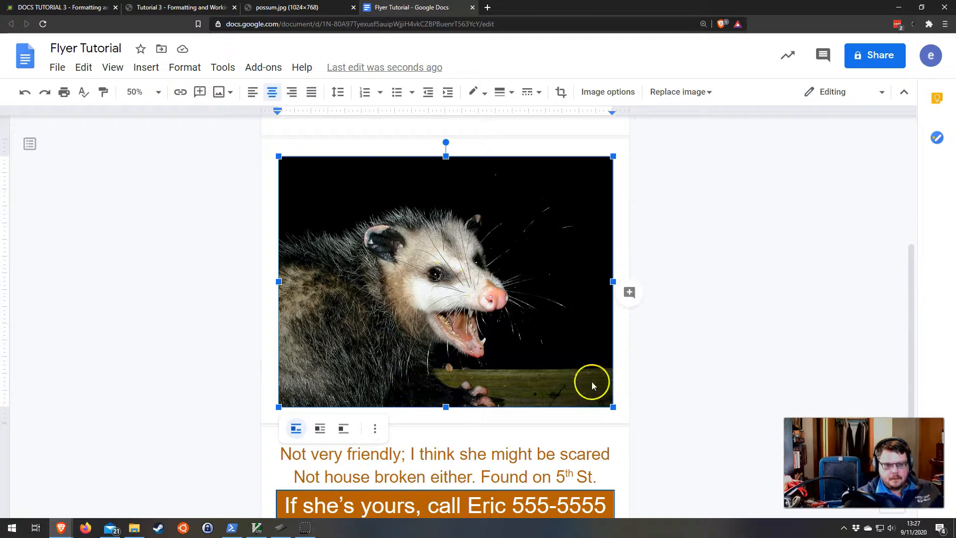
{"action": "scroll", "coordinate": [423, 438], "scroll_direction": "down", "scroll_amount": 4}
{"action": "scroll", "coordinate": [294, 308], "scroll_direction": "up", "scroll_amount": 4}
{"action": "left_click", "coordinate": [156, 91]}
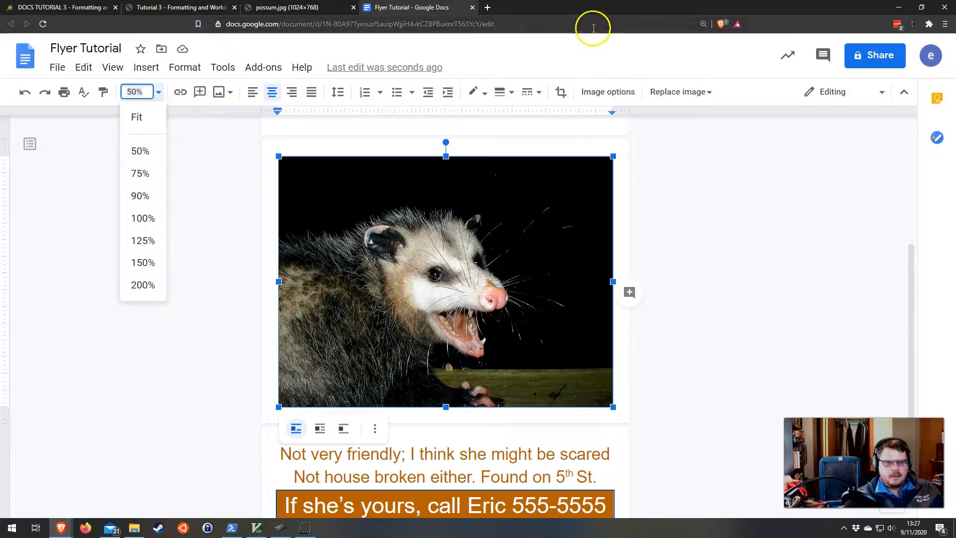
{"action": "scroll", "coordinate": [624, 424], "scroll_direction": "down", "scroll_amount": 3}
{"action": "scroll", "coordinate": [625, 424], "scroll_direction": "down", "scroll_amount": 1}
{"action": "left_click", "coordinate": [600, 413]}
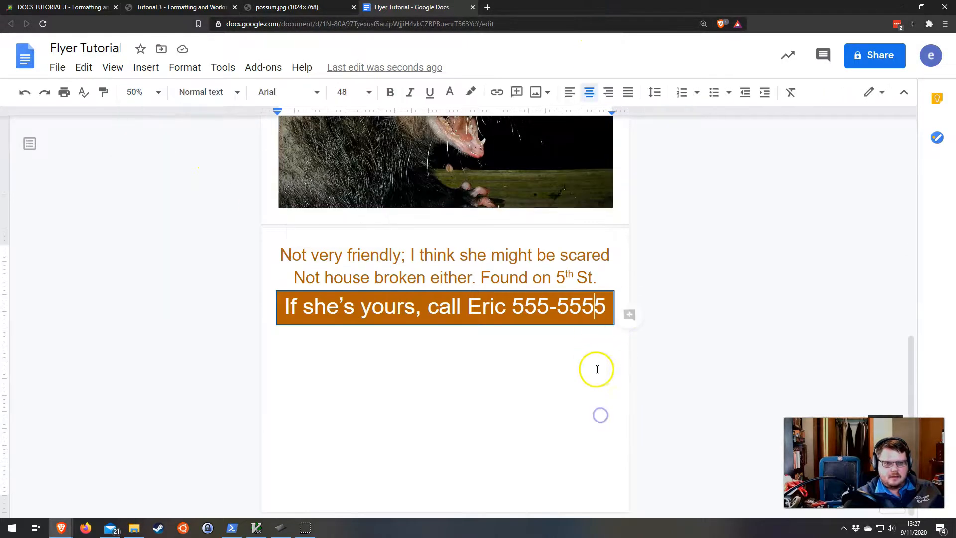
{"action": "scroll", "coordinate": [597, 367], "scroll_direction": "up", "scroll_amount": 4}
Step: Try to narrow the possum image by reducing only its width, and undo that change
{"action": "left_click", "coordinate": [462, 273]}
{"action": "scroll", "coordinate": [634, 316], "scroll_direction": "up", "scroll_amount": 6}
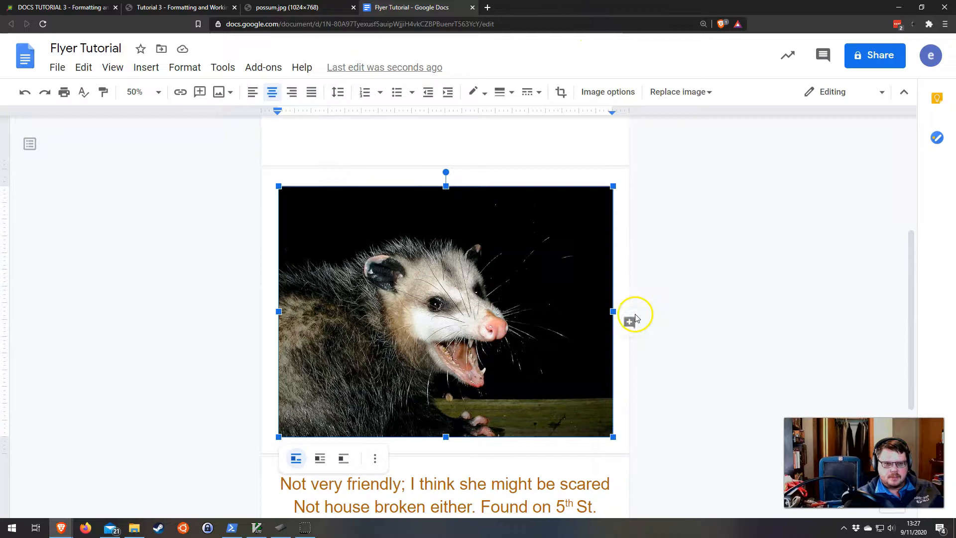
{"action": "scroll", "coordinate": [634, 316], "scroll_direction": "down", "scroll_amount": 5}
{"action": "scroll", "coordinate": [634, 317], "scroll_direction": "down", "scroll_amount": 5}
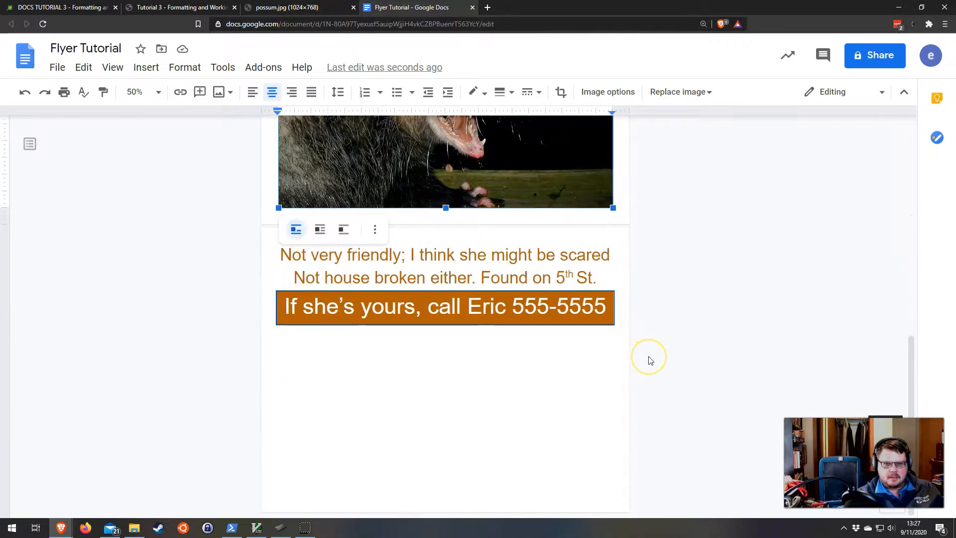
{"action": "scroll", "coordinate": [509, 309], "scroll_direction": "up", "scroll_amount": 10}
{"action": "scroll", "coordinate": [511, 311], "scroll_direction": "down", "scroll_amount": 5}
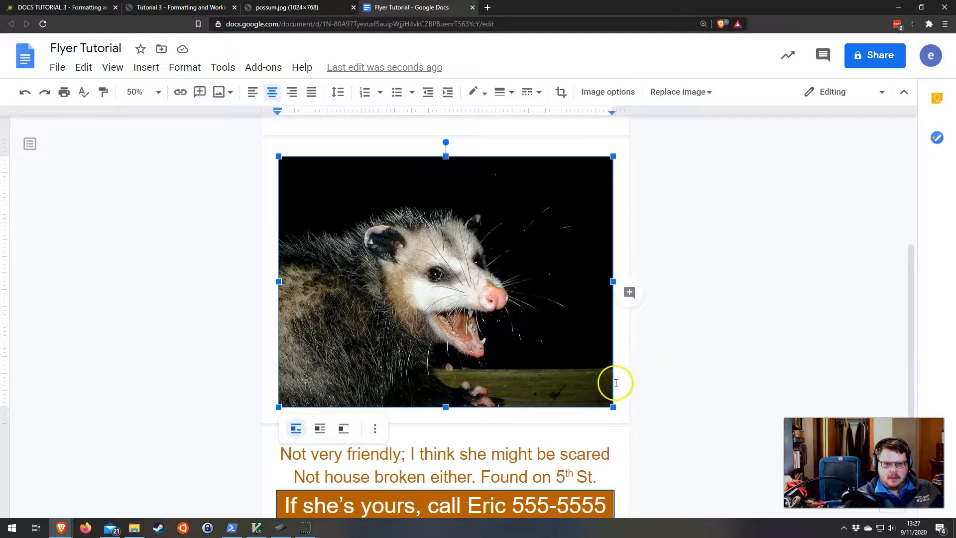
{"action": "left_click_drag", "start_coordinate": [613, 281], "coordinate": [509, 284]}
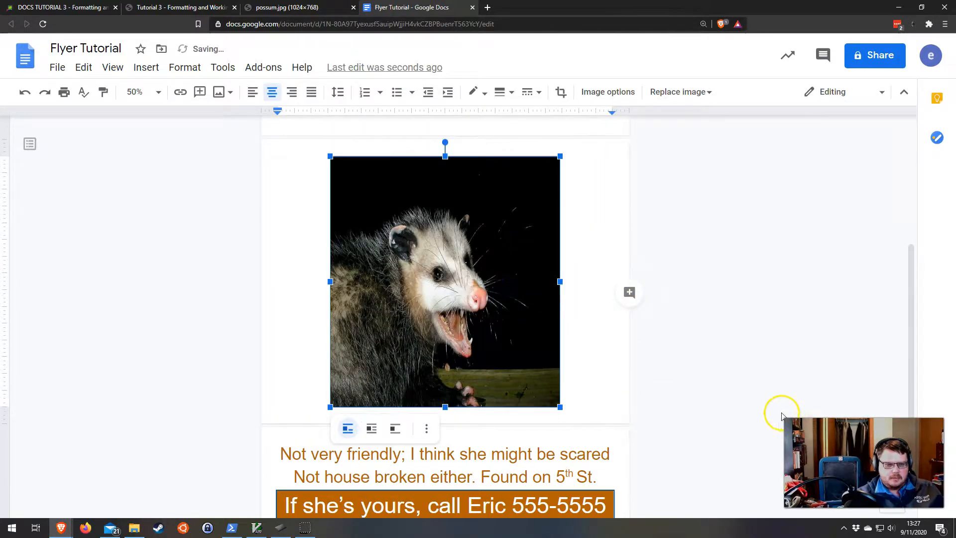
{"action": "key", "text": "ctrl+z"}
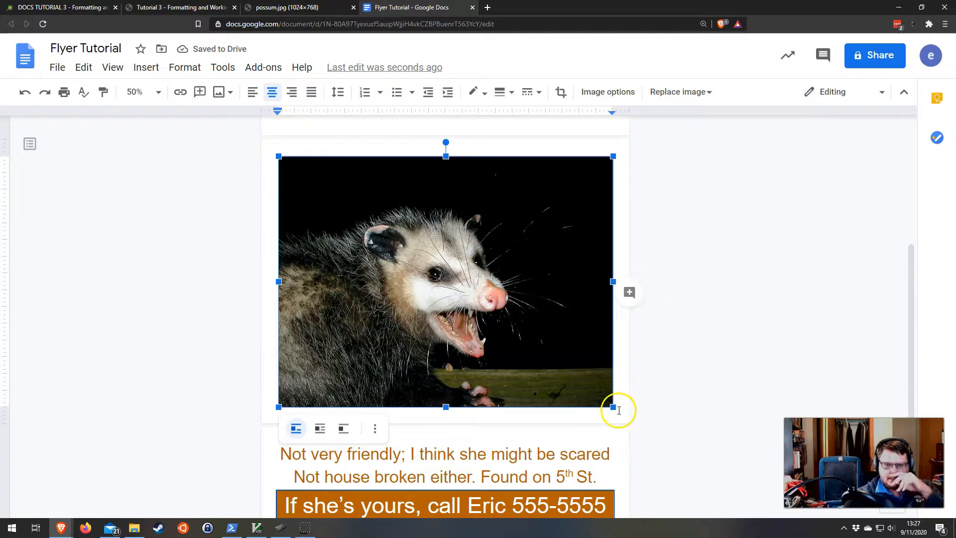
Step: Shrink the possum image proportionally to about 3.86 by 2.9 inches so the whole flyer fits on one page
{"action": "left_click_drag", "start_coordinate": [612, 407], "coordinate": [528, 304]}
{"action": "left_click_drag", "start_coordinate": [569, 343], "coordinate": [518, 305]}
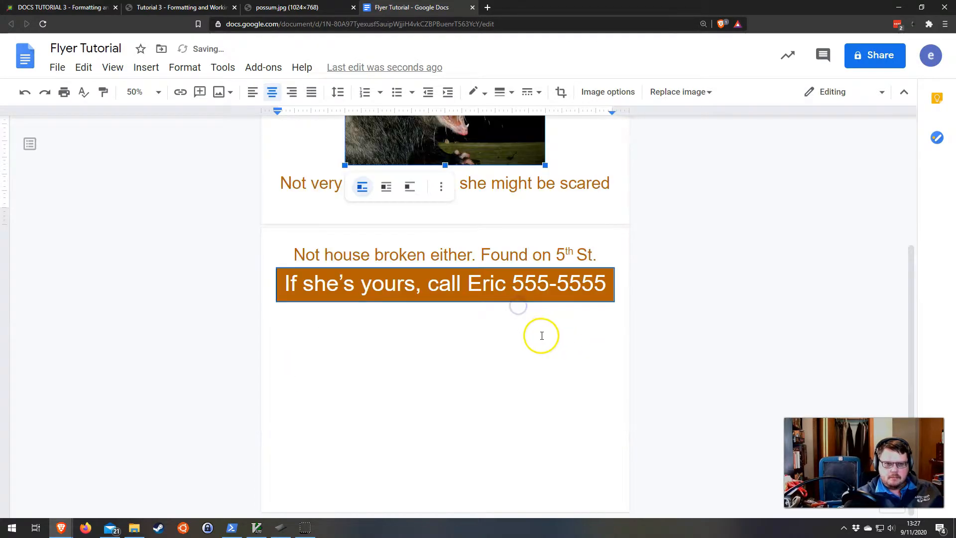
{"action": "scroll", "coordinate": [537, 340], "scroll_direction": "up", "scroll_amount": 4}
{"action": "left_click_drag", "start_coordinate": [545, 351], "coordinate": [506, 297]}
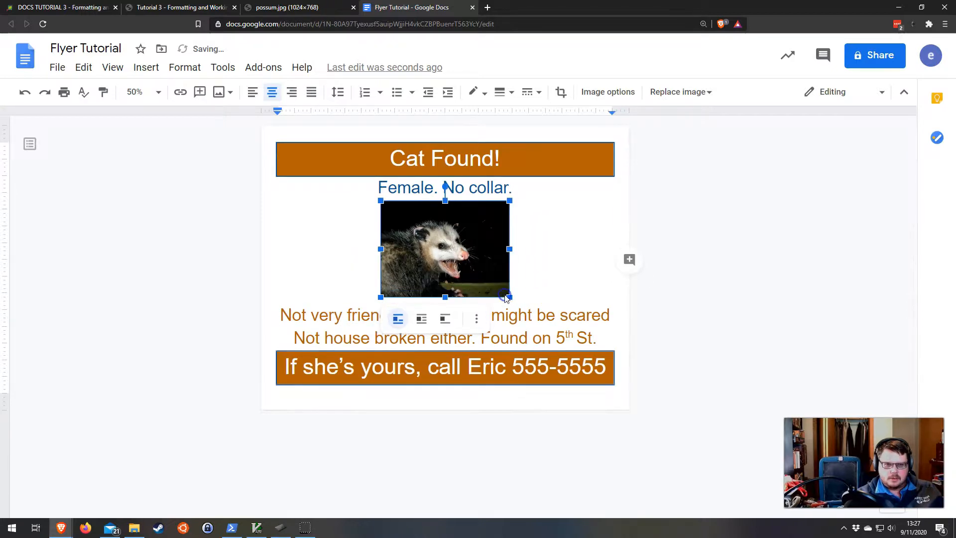
{"action": "left_click", "coordinate": [702, 308]}
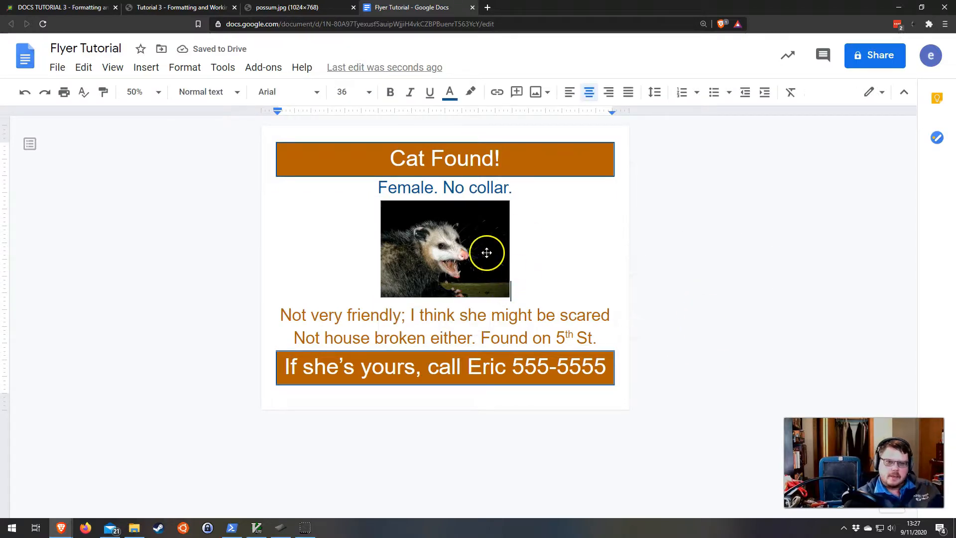
Step: Review the size and rotation, text wrapping and recolor options for the possum image
{"action": "left_click", "coordinate": [458, 261]}
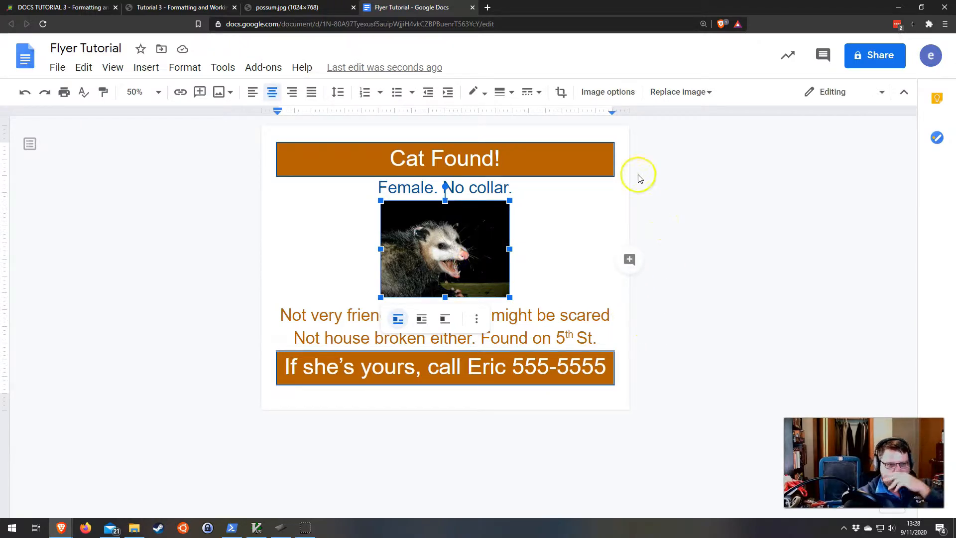
{"action": "left_click", "coordinate": [602, 91]}
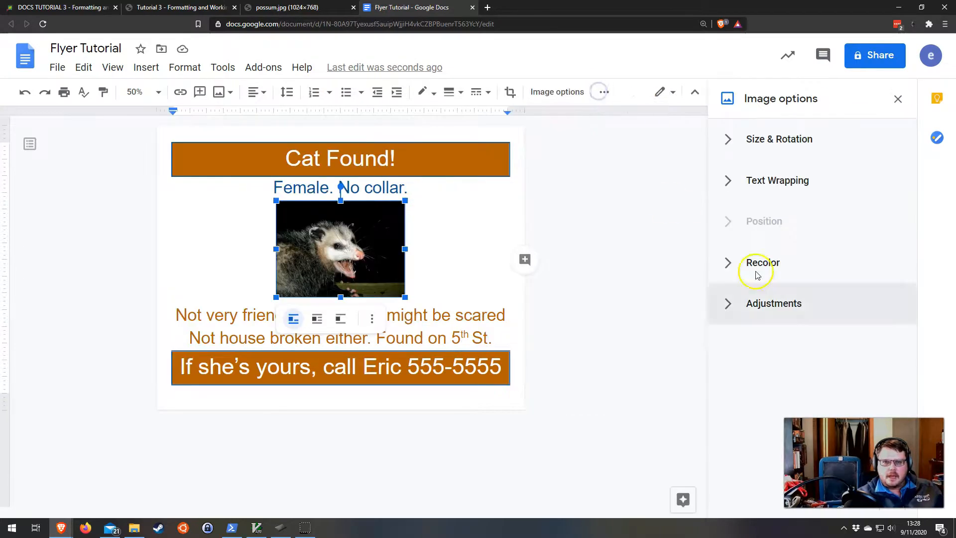
{"action": "left_click", "coordinate": [730, 140]}
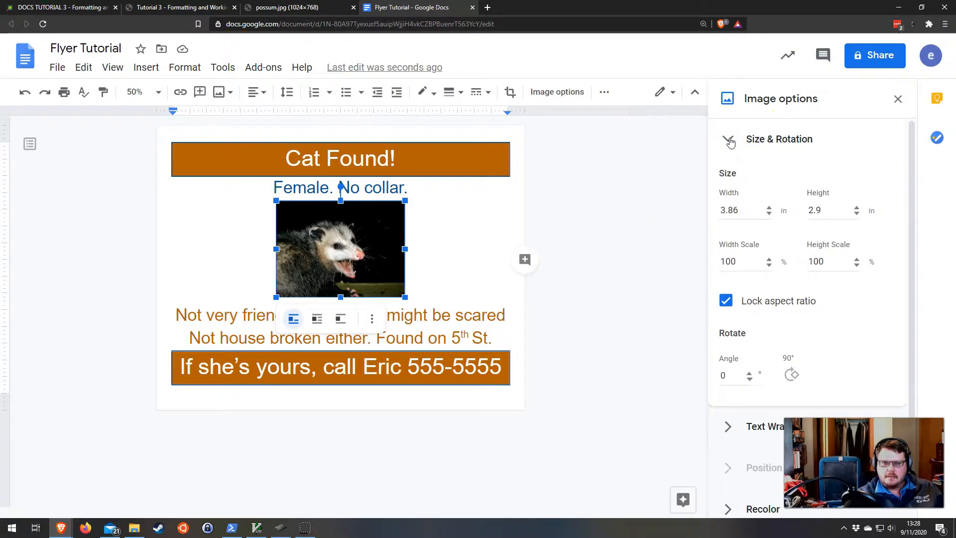
{"action": "left_click", "coordinate": [730, 141]}
{"action": "left_click", "coordinate": [729, 140]}
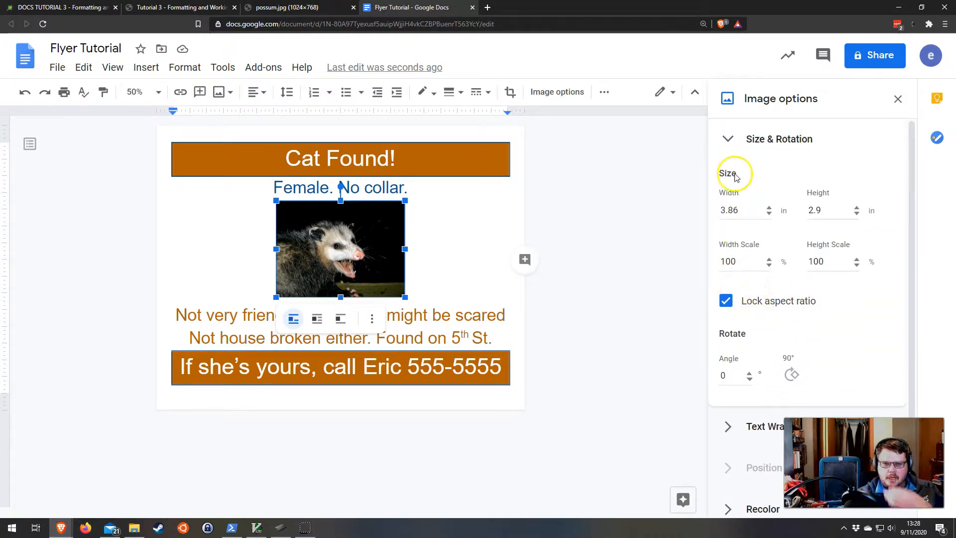
{"action": "left_click", "coordinate": [726, 140]}
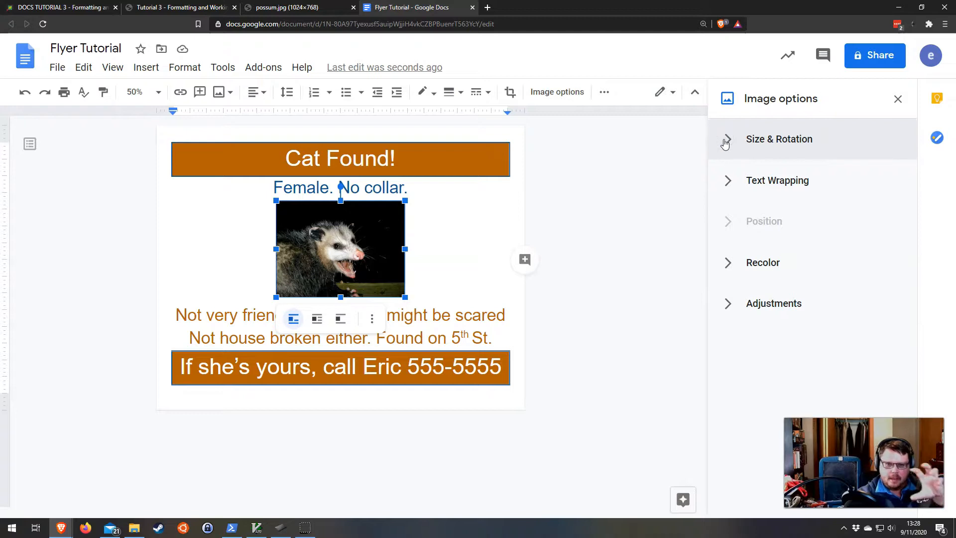
{"action": "left_click", "coordinate": [731, 173]}
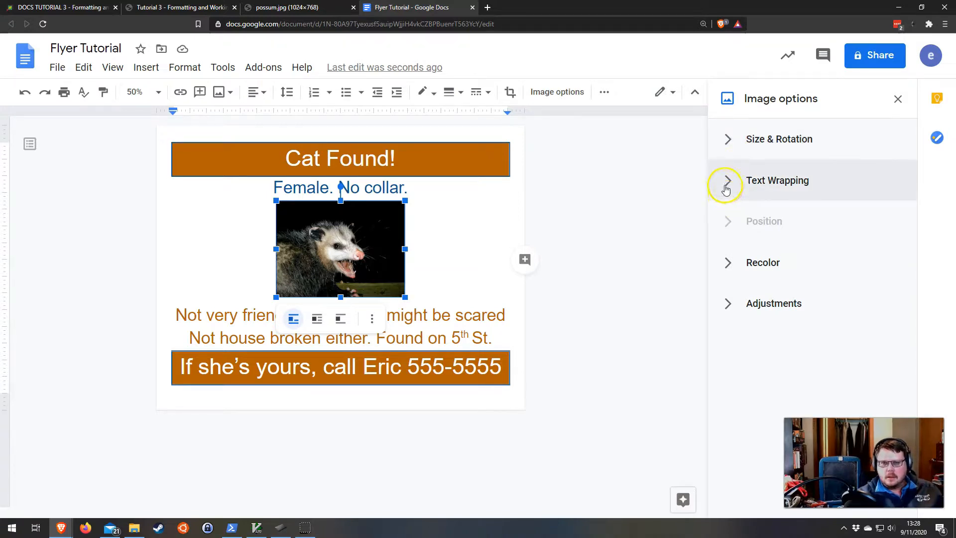
{"action": "left_click", "coordinate": [727, 183]}
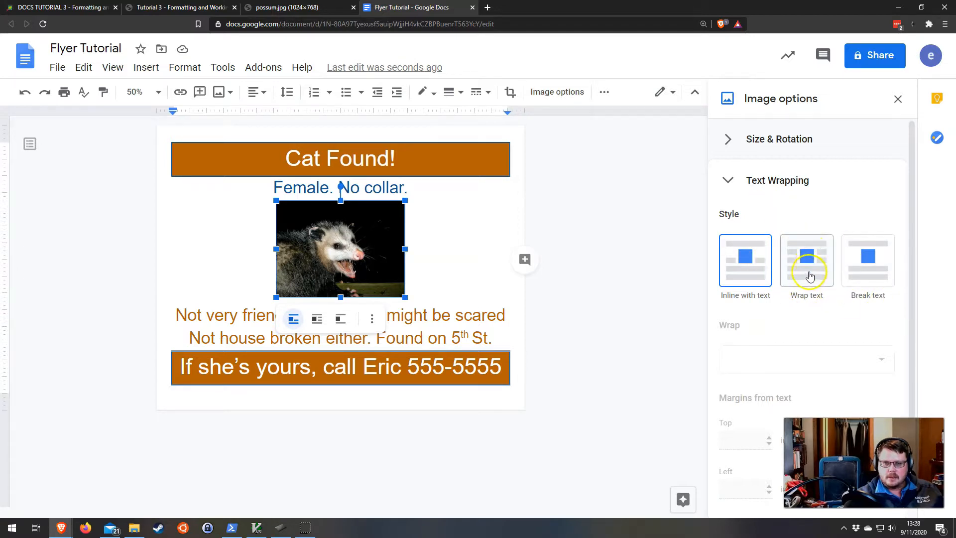
{"action": "left_click", "coordinate": [733, 180]}
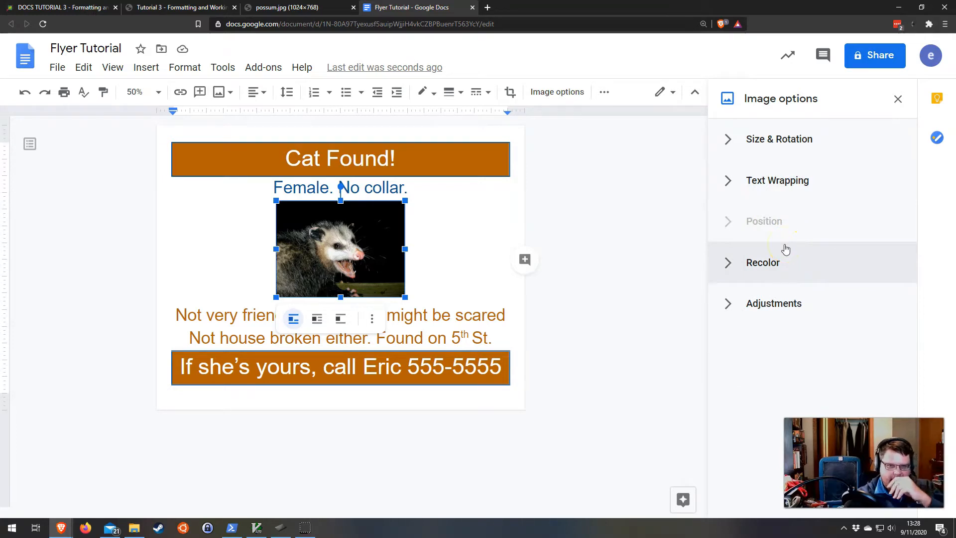
{"action": "left_click", "coordinate": [729, 180]}
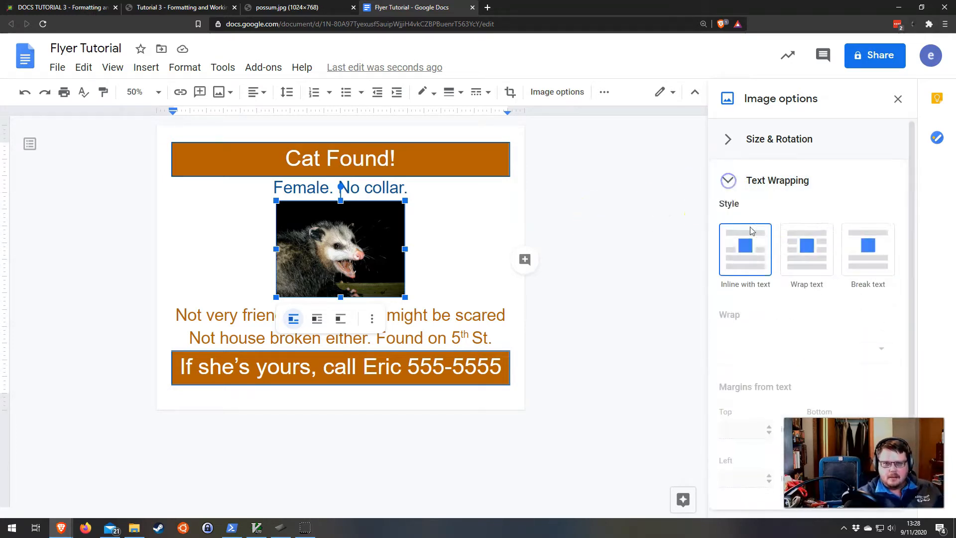
{"action": "left_click", "coordinate": [725, 180]}
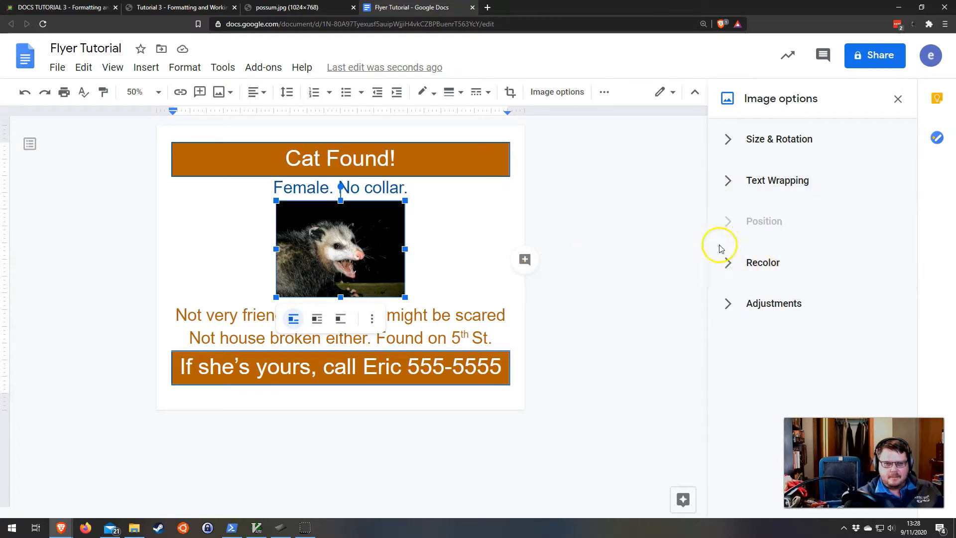
{"action": "left_click", "coordinate": [726, 268]}
{"action": "left_click", "coordinate": [807, 305]}
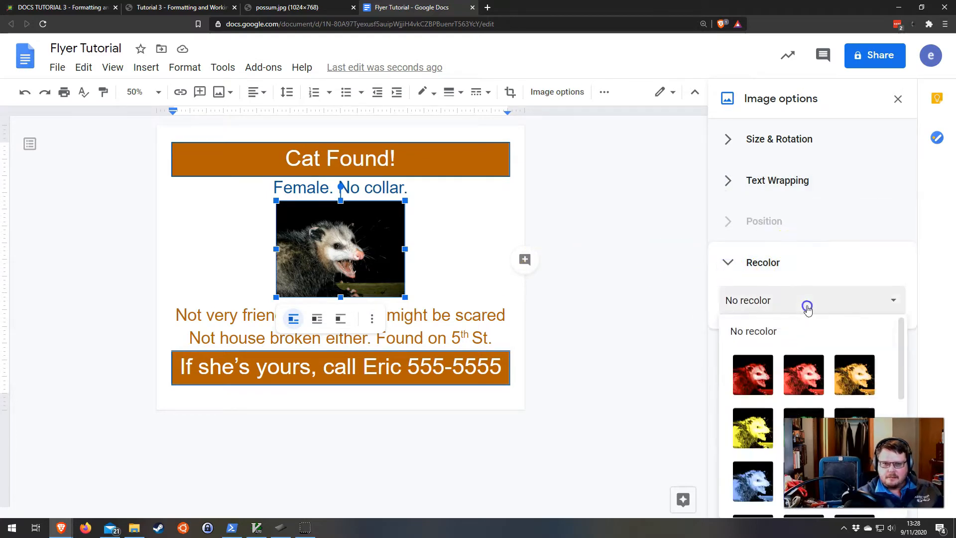
{"action": "left_click", "coordinate": [737, 267]}
Step: Try lowering the possum image's brightness, reset the adjustments and close the image options
{"action": "left_click", "coordinate": [731, 305]}
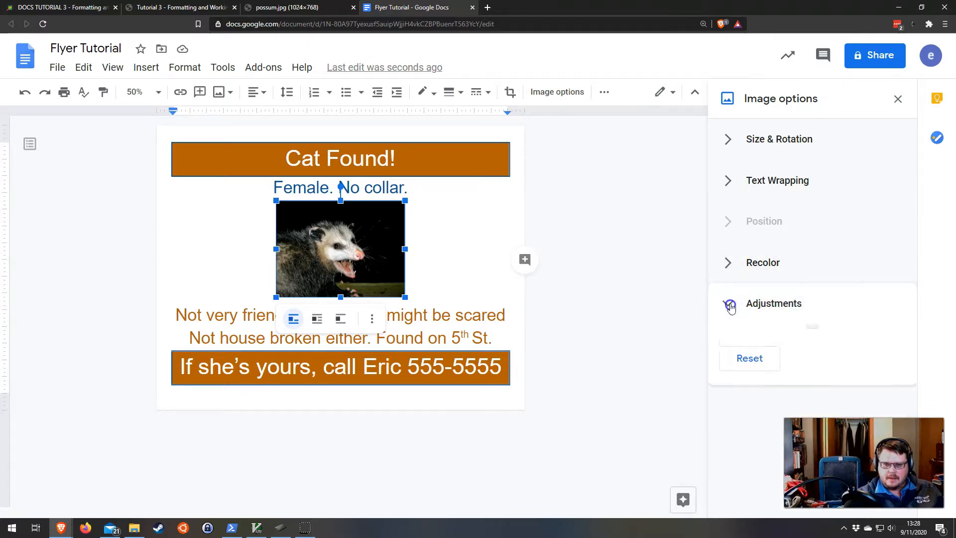
{"action": "mouse_move", "coordinate": [731, 351]}
{"action": "left_mouse_down"}
{"action": "mouse_move", "coordinate": [835, 347]}
{"action": "mouse_move", "coordinate": [714, 357]}
{"action": "mouse_move", "coordinate": [721, 350]}
{"action": "left_mouse_up"}
{"action": "left_click_drag", "start_coordinate": [812, 383], "coordinate": [774, 384]}
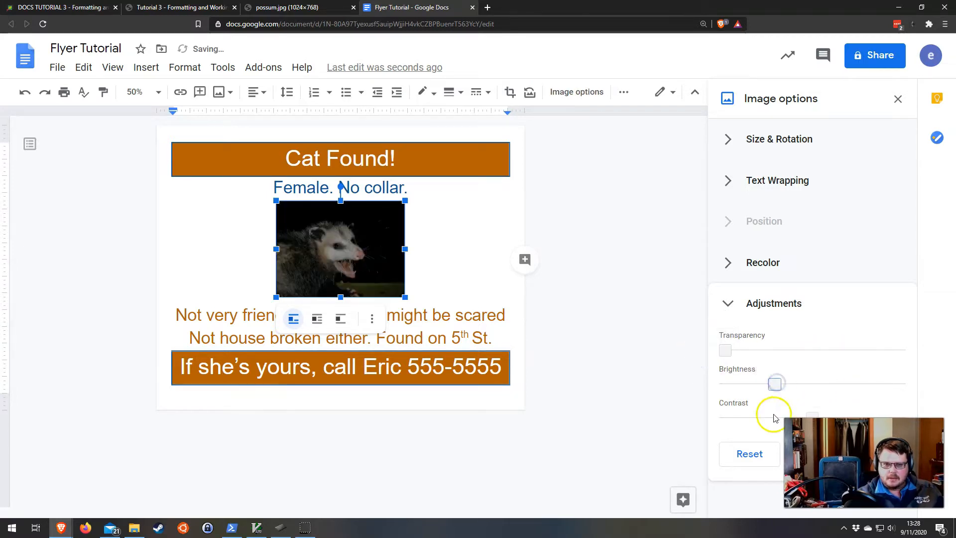
{"action": "left_click", "coordinate": [750, 453]}
{"action": "left_click", "coordinate": [662, 200]}
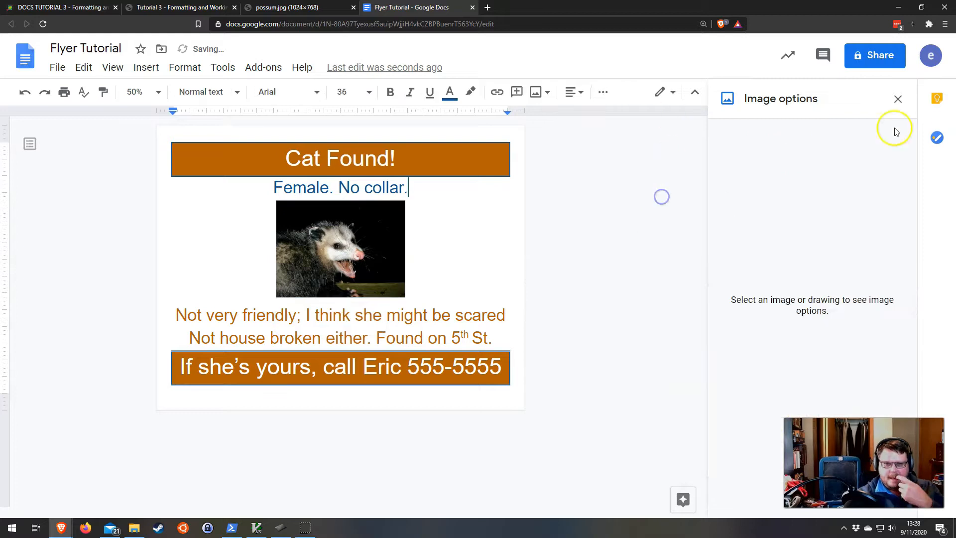
{"action": "left_click", "coordinate": [899, 100]}
Step: Crop the possum image on all four sides, keeping a tight frame around the animal's head
{"action": "left_click", "coordinate": [446, 215]}
{"action": "left_click", "coordinate": [564, 93]}
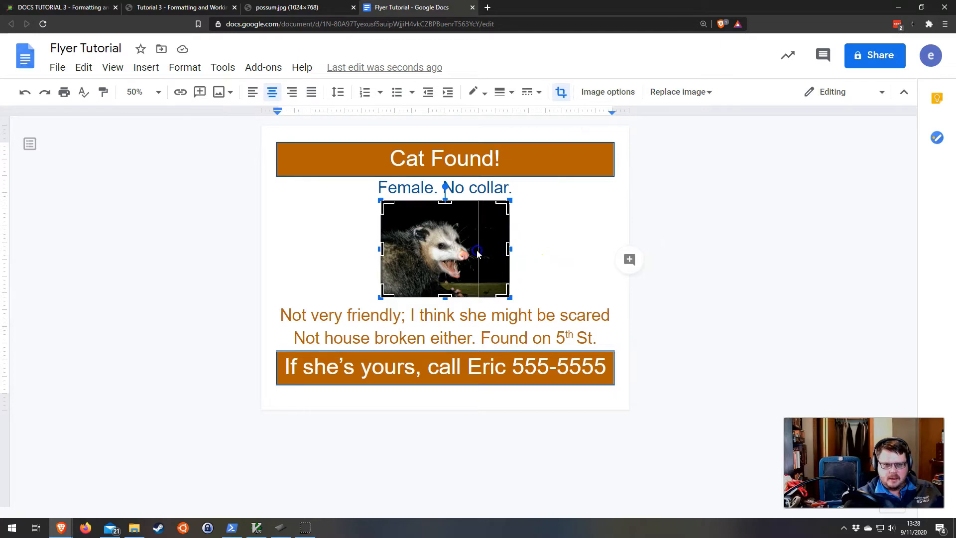
{"action": "left_click_drag", "start_coordinate": [508, 249], "coordinate": [477, 254]}
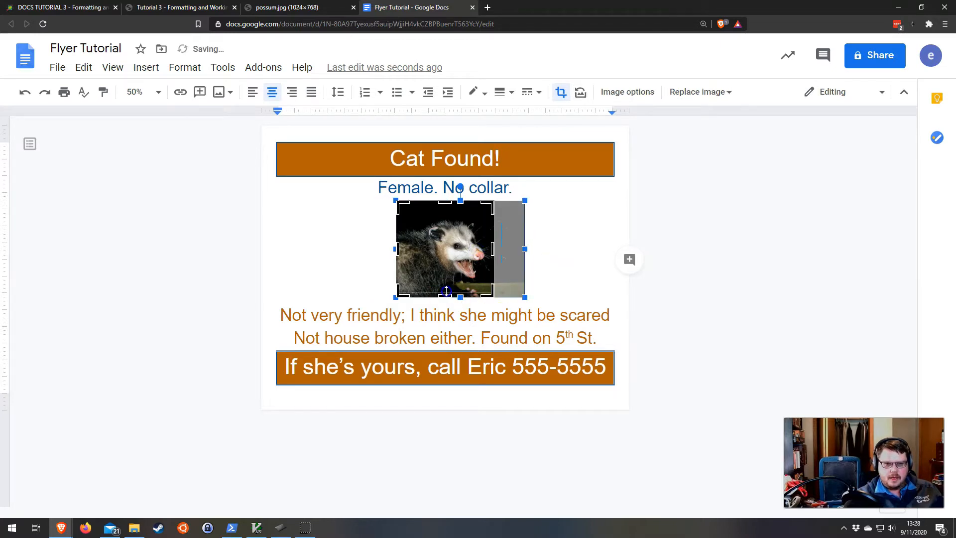
{"action": "left_click_drag", "start_coordinate": [446, 291], "coordinate": [447, 291]}
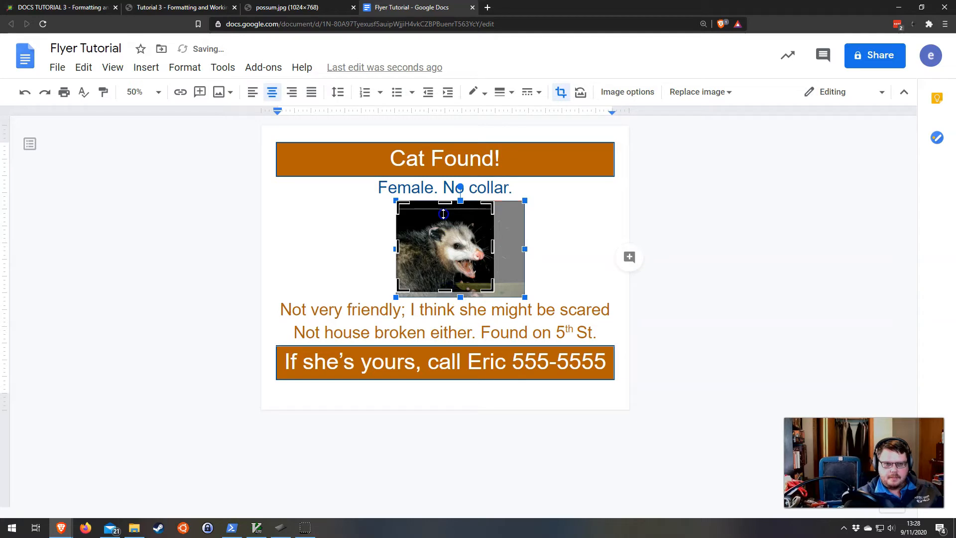
{"action": "left_click_drag", "start_coordinate": [444, 223], "coordinate": [417, 239]}
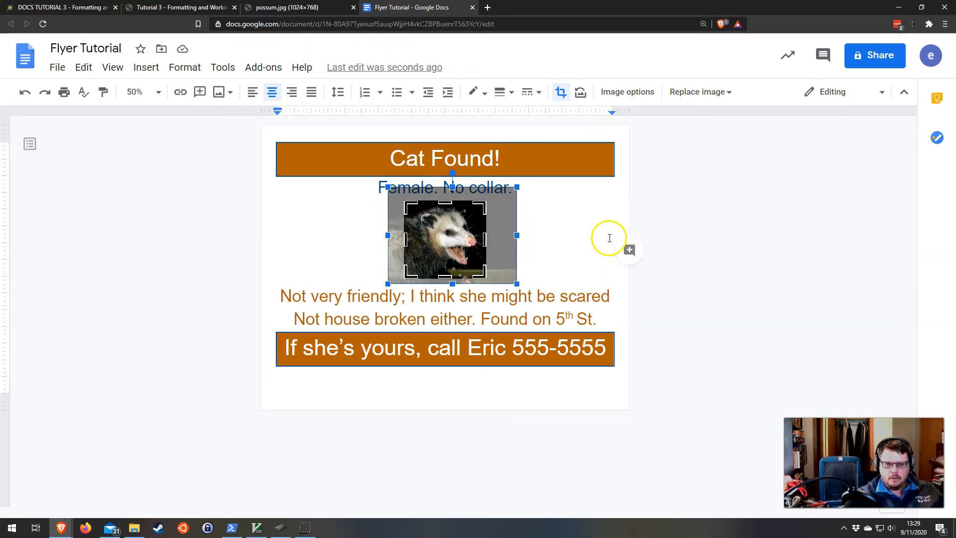
{"action": "left_click", "coordinate": [688, 230]}
{"action": "left_click", "coordinate": [686, 229]}
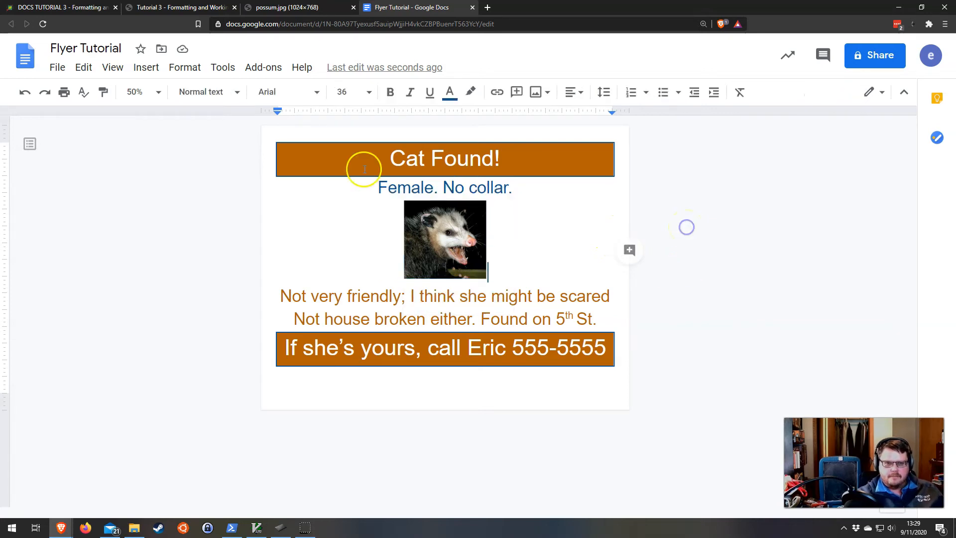